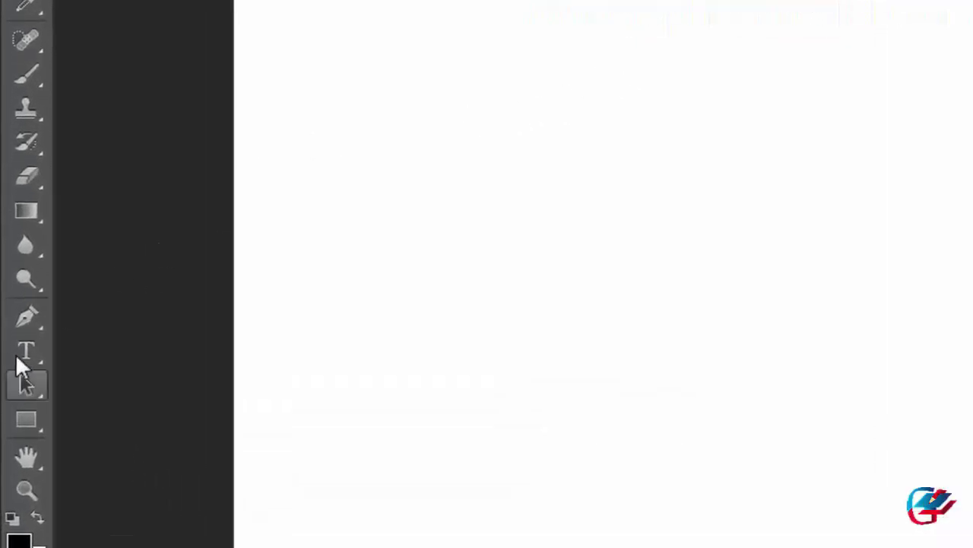
Add a text layer reading "Graphic School" in the upper-left area of the canvas
{"action": "left_click", "coordinate": [24, 351]}
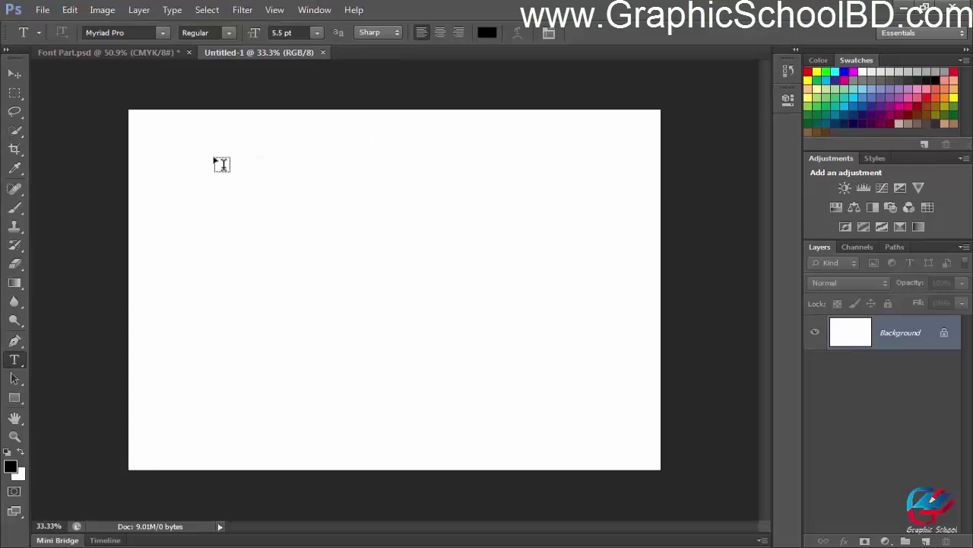
{"action": "left_click", "coordinate": [215, 159]}
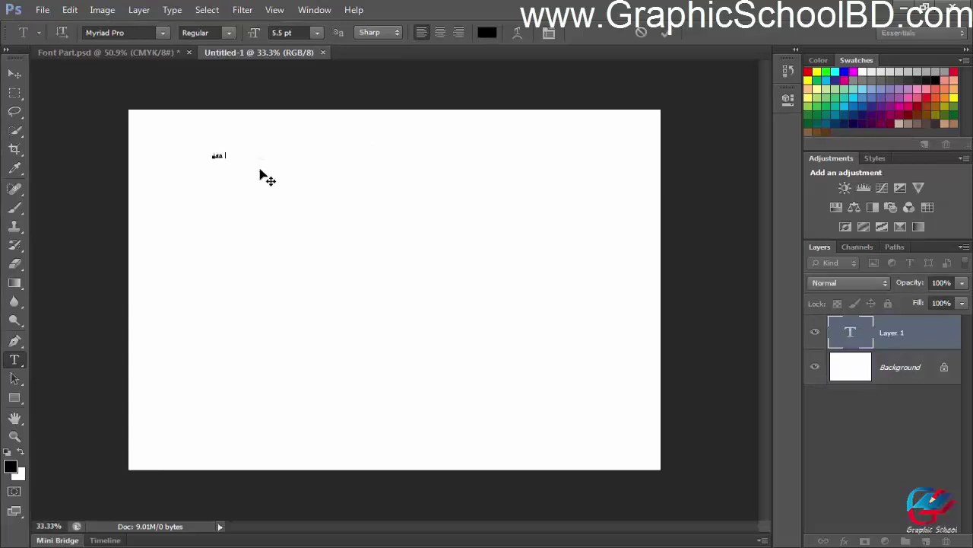
{"action": "type", "text": "graphicsc"}
{"action": "left_click", "coordinate": [667, 33]}
Scale the "Graphic School" text up to about 42.6 pt and move it right so it sits fully on the canvas
{"action": "key", "text": "ctrl+t"}
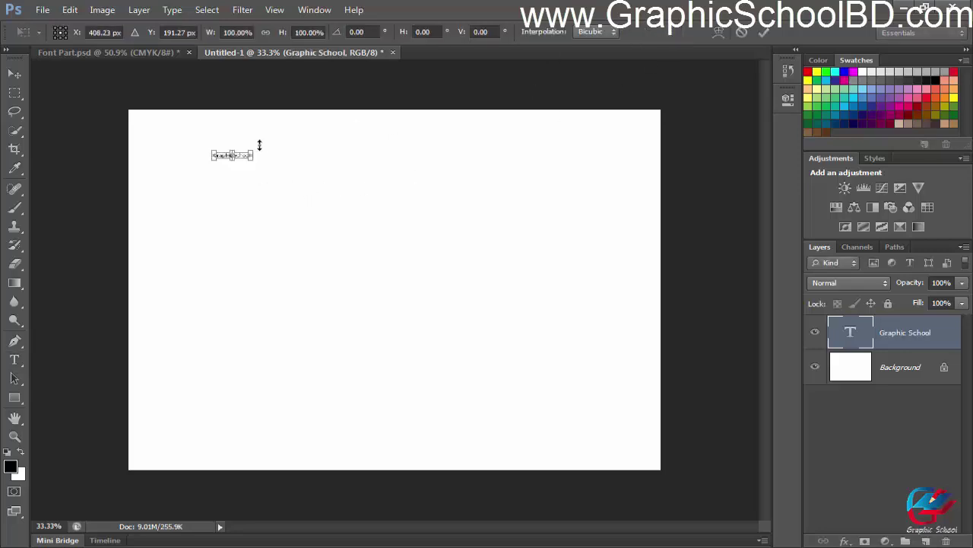
{"action": "left_click_drag", "start_coordinate": [256, 149], "coordinate": [376, 128]}
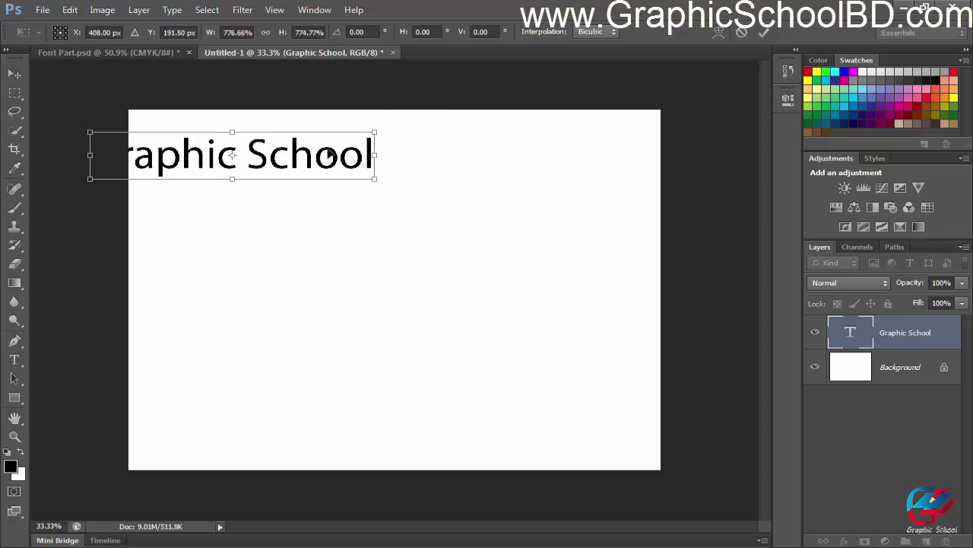
{"action": "left_click_drag", "start_coordinate": [328, 154], "coordinate": [383, 154]}
{"action": "key", "text": "Return"}
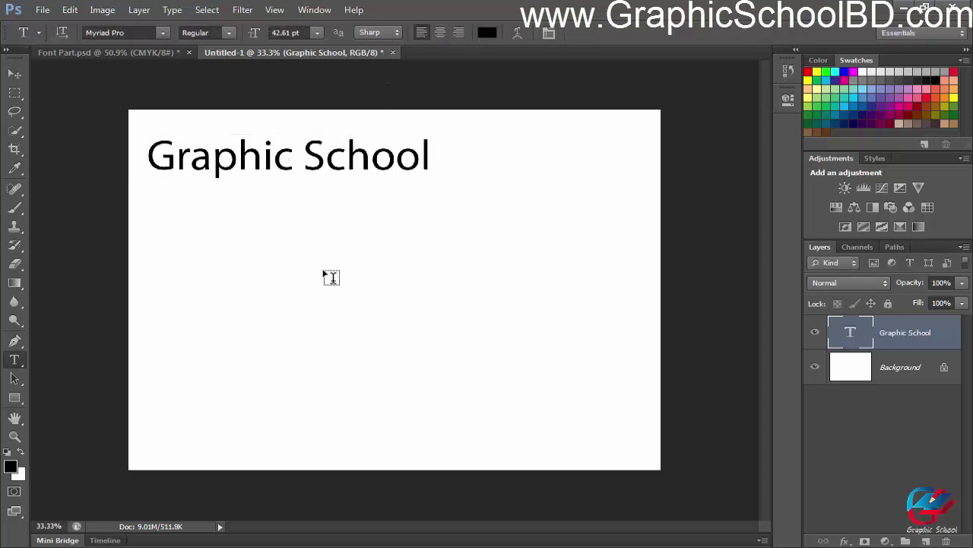
Add the text "Graphic Design course" below the "Graphic School" heading and scale it up to about 27.4 pt
{"action": "left_click", "coordinate": [167, 228]}
{"action": "type", "text": "sd"}
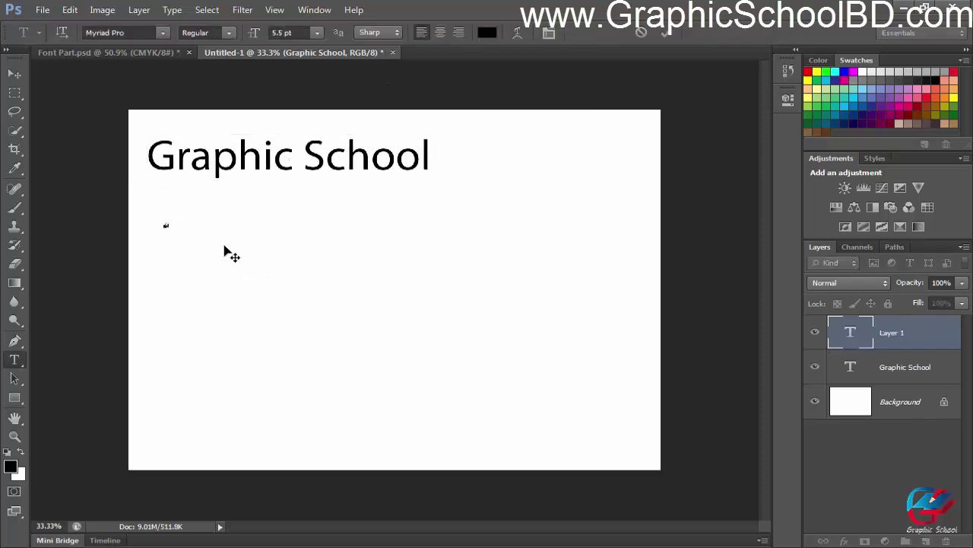
{"action": "type", "text": "asd schoolol"}
{"action": "left_click", "coordinate": [671, 34]}
{"action": "key", "text": "ctrl+t"}
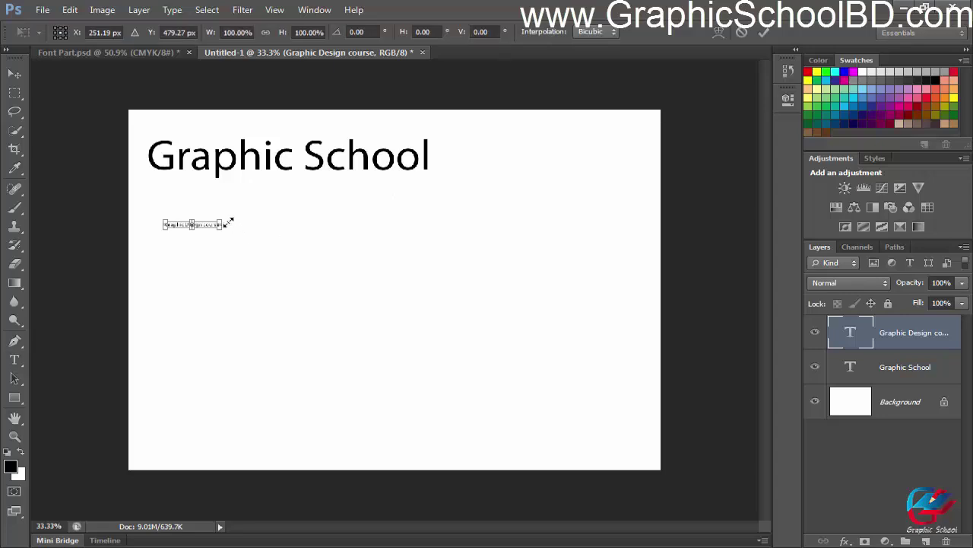
{"action": "left_click_drag", "start_coordinate": [222, 220], "coordinate": [411, 227]}
{"action": "left_click", "coordinate": [764, 32]}
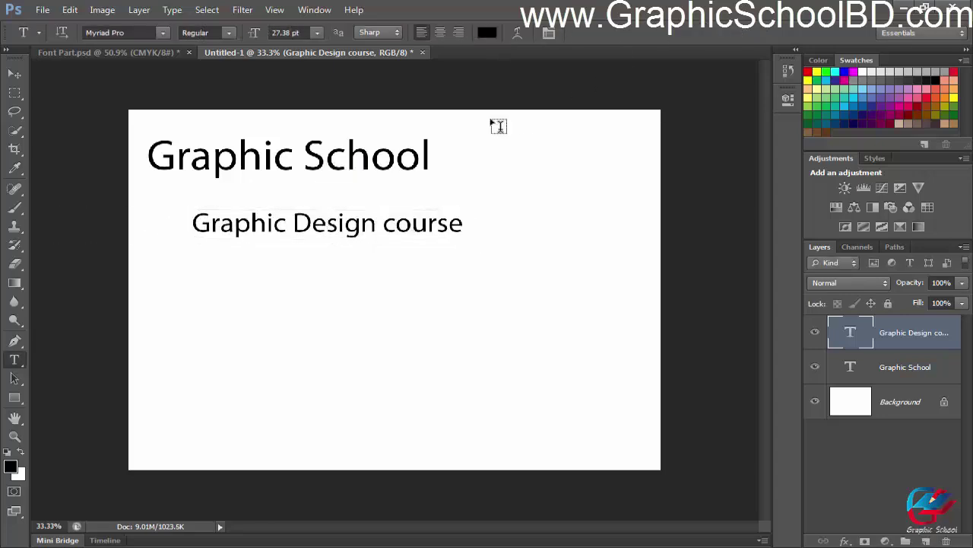
Add a byline reading "By" plus the author's name in the lower part of the canvas and scale it to about 27.8 pt
{"action": "left_click", "coordinate": [192, 355]}
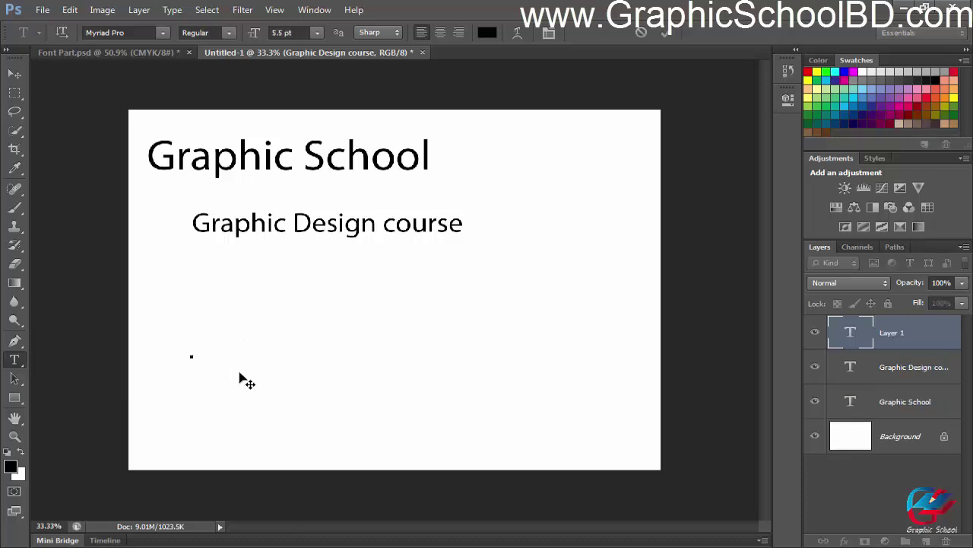
{"action": "type", "text": "By Mahmud"}
{"action": "left_click", "coordinate": [665, 32]}
{"action": "key", "text": "ctrl+t"}
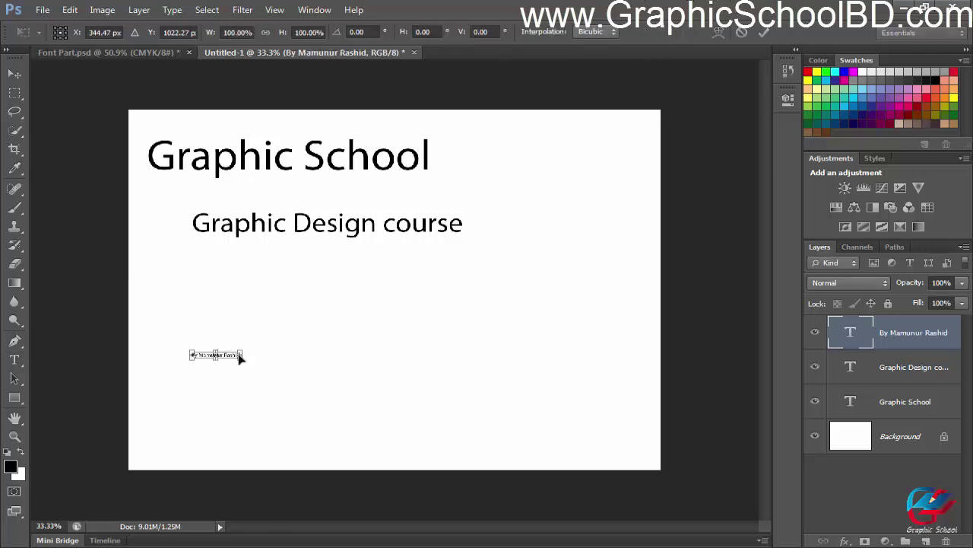
{"action": "left_click_drag", "start_coordinate": [243, 348], "coordinate": [339, 332]}
{"action": "left_click", "coordinate": [763, 31]}
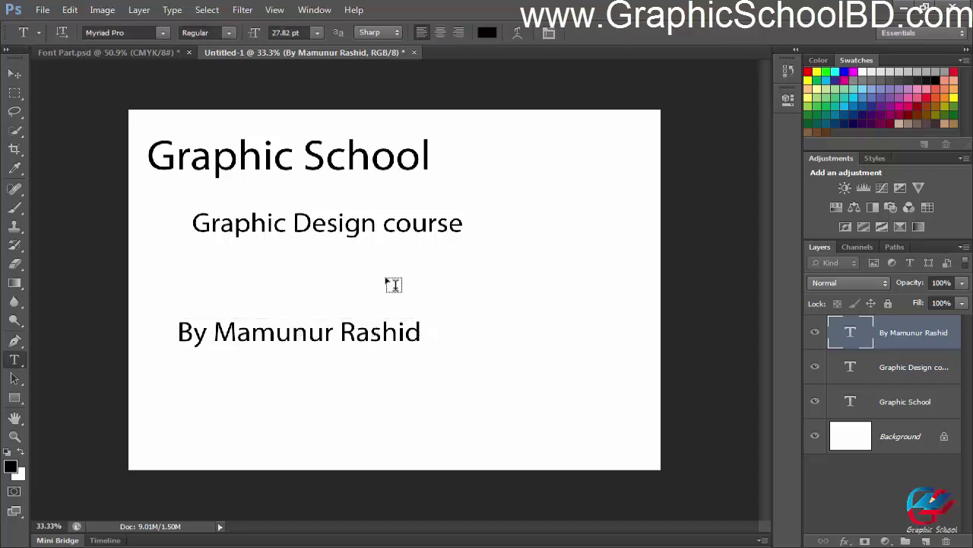
Move the byline to the right and shift "Graphic Design course" slightly down and left to stagger the text lines
{"action": "key", "text": "v"}
{"action": "left_click_drag", "start_coordinate": [296, 334], "coordinate": [337, 332]}
{"action": "left_click_drag", "start_coordinate": [337, 238], "coordinate": [321, 254]}
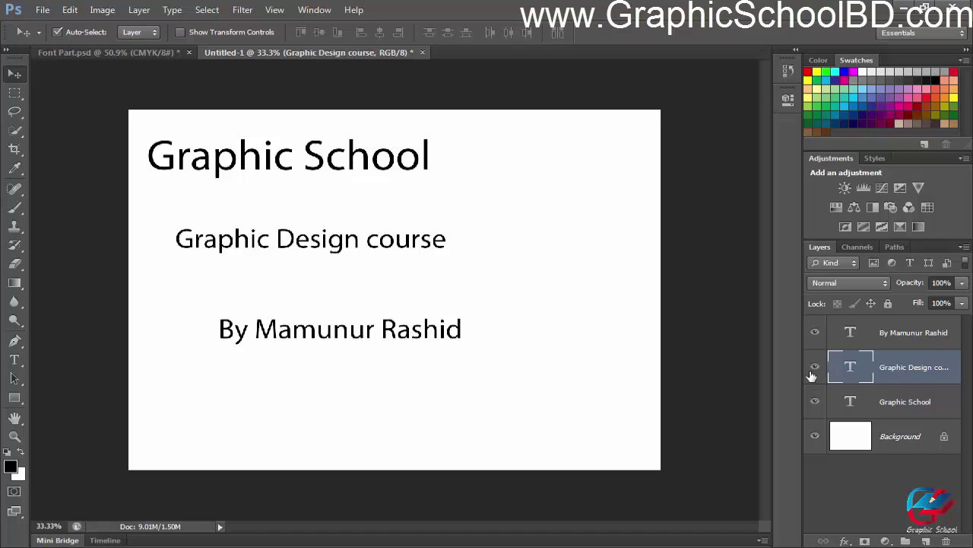
{"action": "left_click", "coordinate": [869, 344]}
{"action": "left_click", "coordinate": [884, 372]}
{"action": "left_click", "coordinate": [886, 397]}
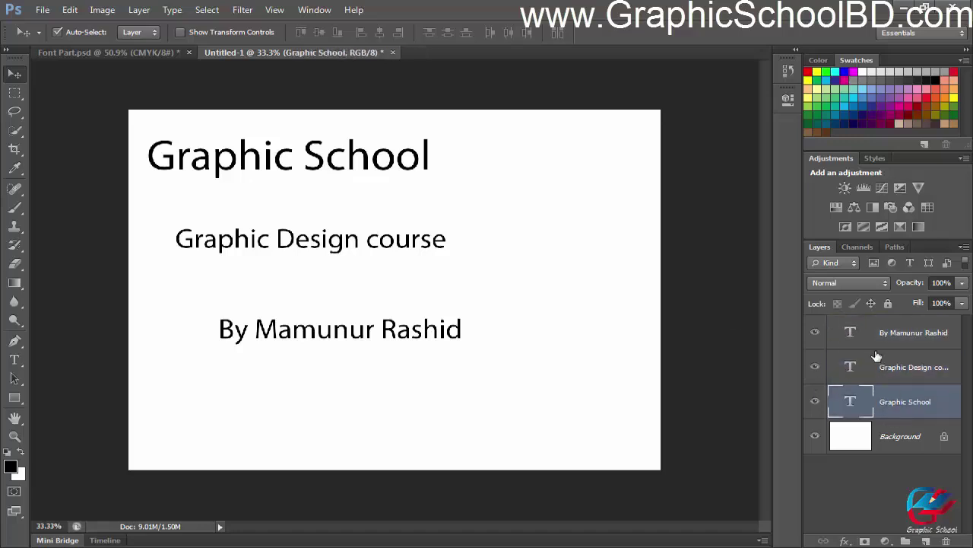
{"action": "left_click", "coordinate": [879, 348]}
{"action": "left_click", "coordinate": [904, 381]}
{"action": "left_click", "coordinate": [905, 403]}
{"action": "left_click", "coordinate": [905, 346]}
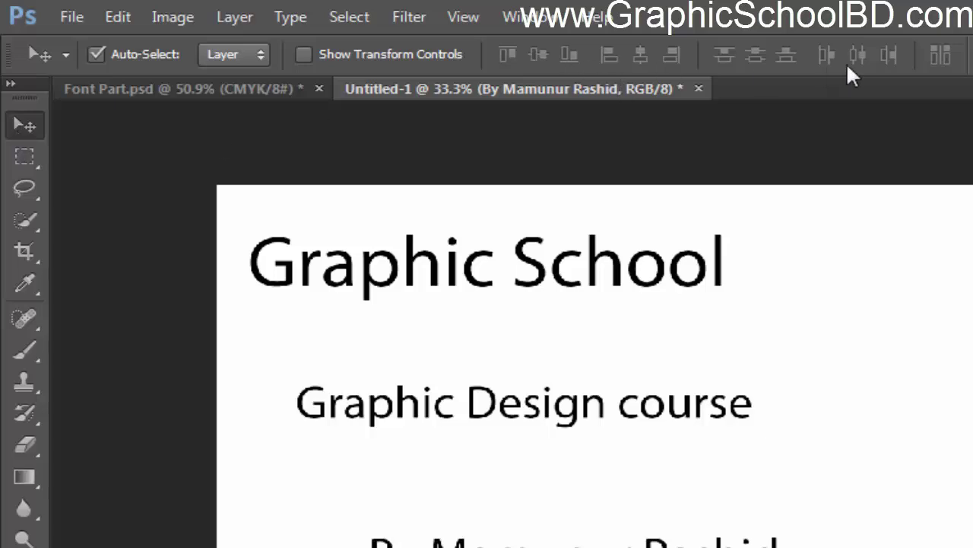
{"action": "left_click", "coordinate": [23, 154]}
{"action": "left_click", "coordinate": [18, 127]}
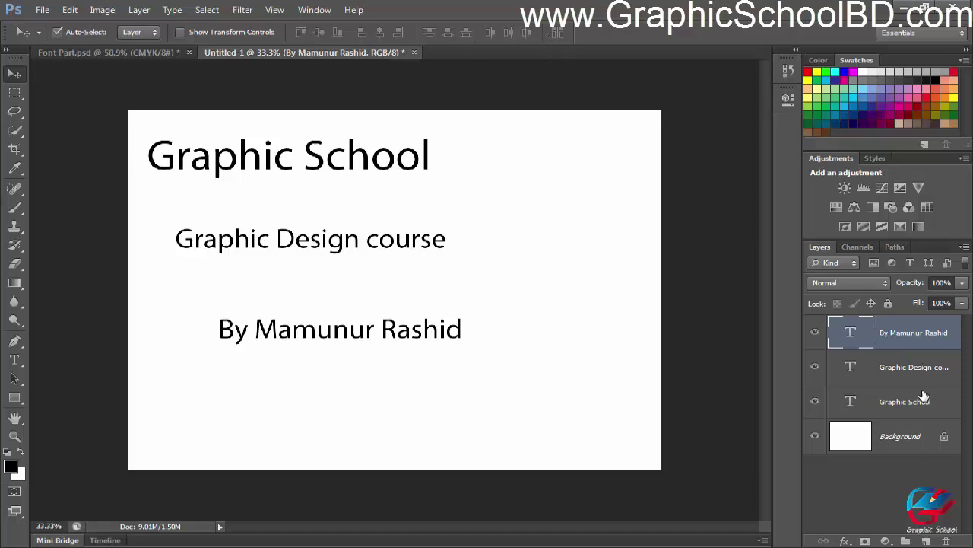
Select the byline and "Graphic Design course" layers and move both to the right
{"action": "left_click", "coordinate": [903, 371], "text": "ctrl"}
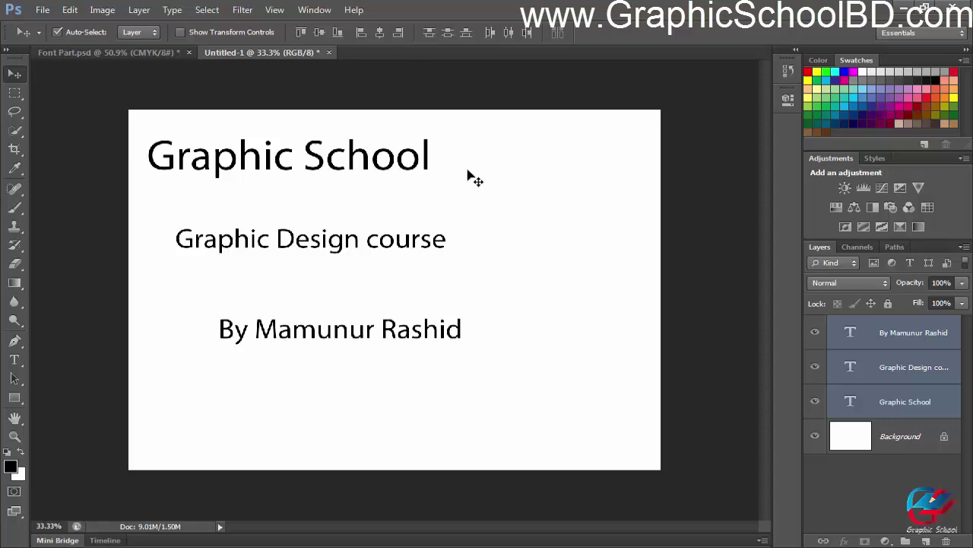
{"action": "left_click", "coordinate": [856, 370]}
{"action": "left_click", "coordinate": [875, 341], "text": "shift"}
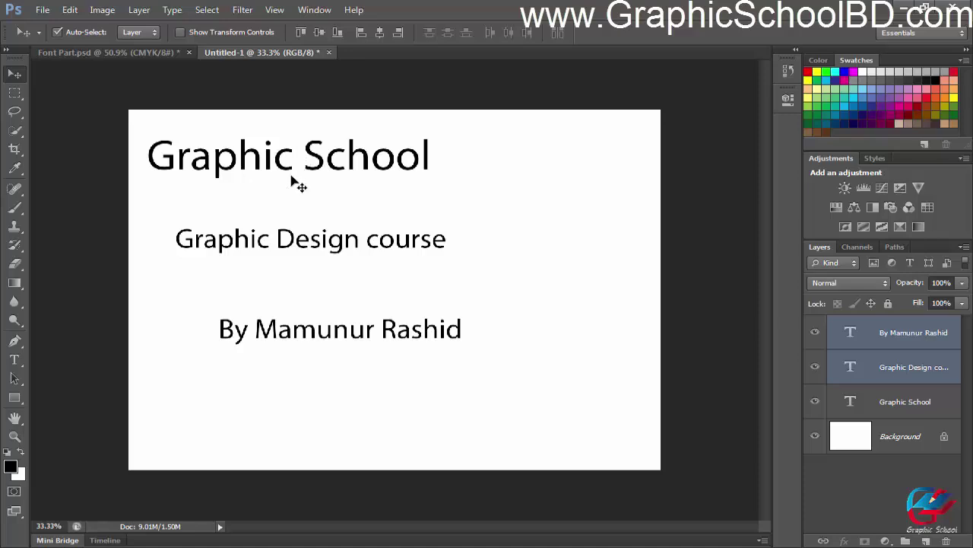
{"action": "scroll", "coordinate": [299, 187], "scroll_direction": "up", "scroll_amount": 1}
{"action": "scroll", "coordinate": [298, 200], "scroll_direction": "down", "scroll_amount": 2}
{"action": "left_click_drag", "start_coordinate": [354, 246], "coordinate": [428, 256]}
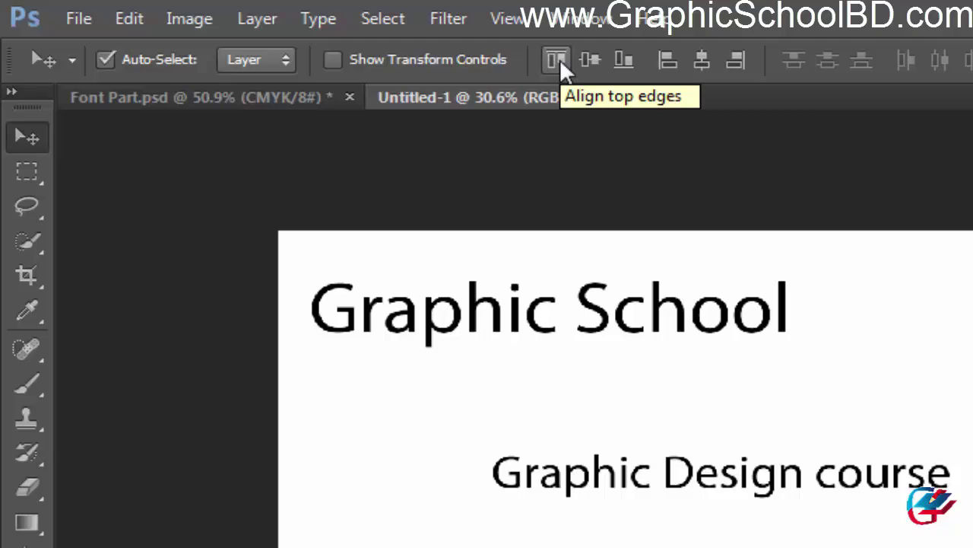
Try aligning the two selected text layers by their top edges, and undo the alignment
{"action": "left_click", "coordinate": [560, 59]}
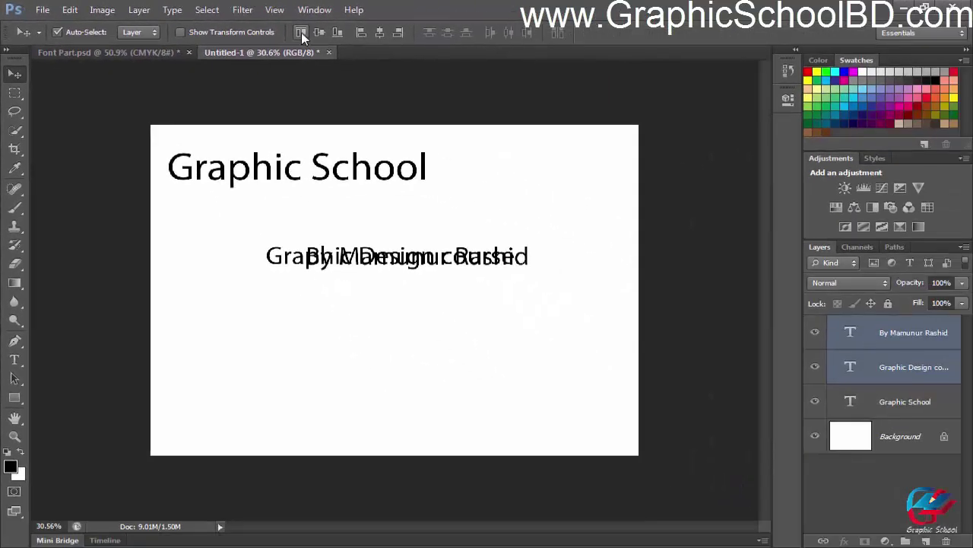
{"action": "key", "text": "ctrl+z"}
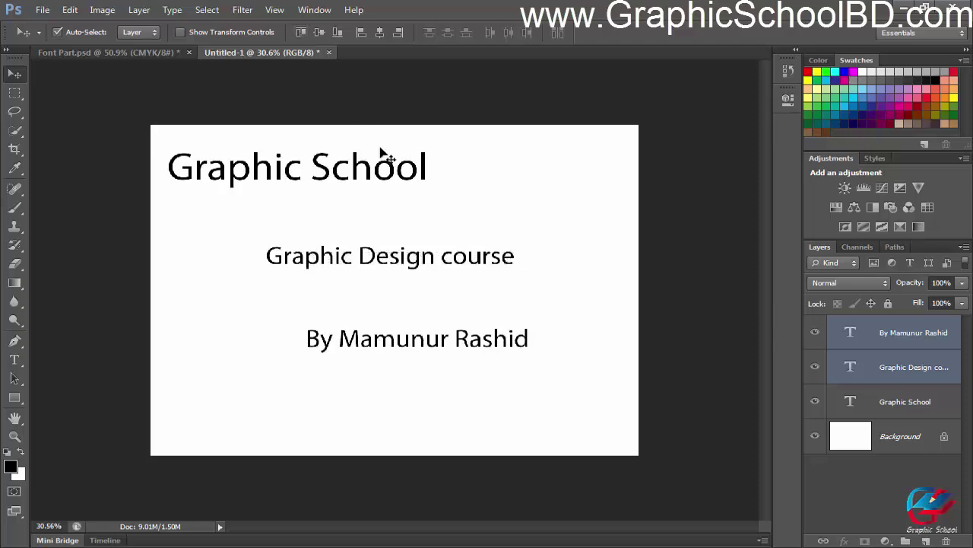
{"action": "scroll", "coordinate": [492, 304], "scroll_direction": "down", "scroll_amount": 2}
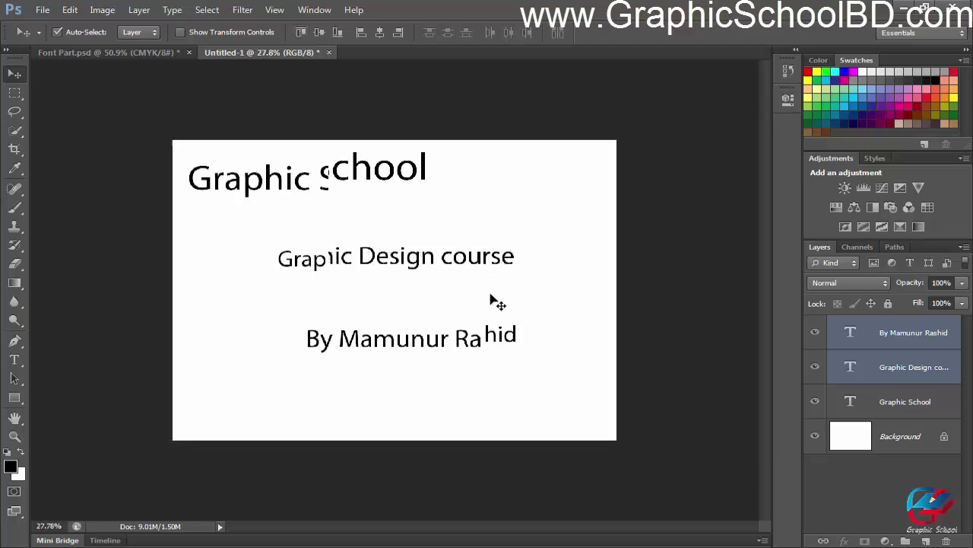
{"action": "scroll", "coordinate": [354, 244], "scroll_direction": "up", "scroll_amount": 3}
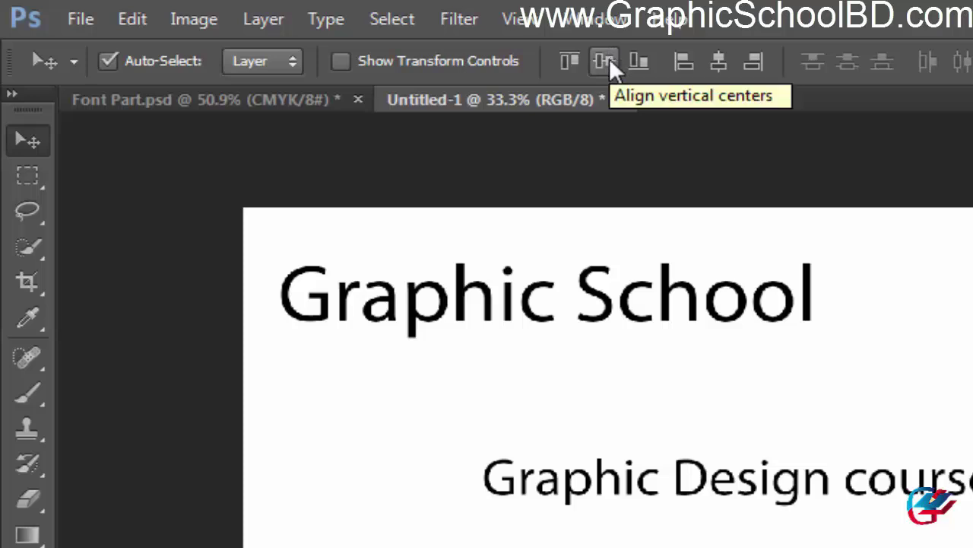
Try aligning the two selected text layers by vertical centers and by bottom edges, undoing each alignment
{"action": "left_click", "coordinate": [609, 58]}
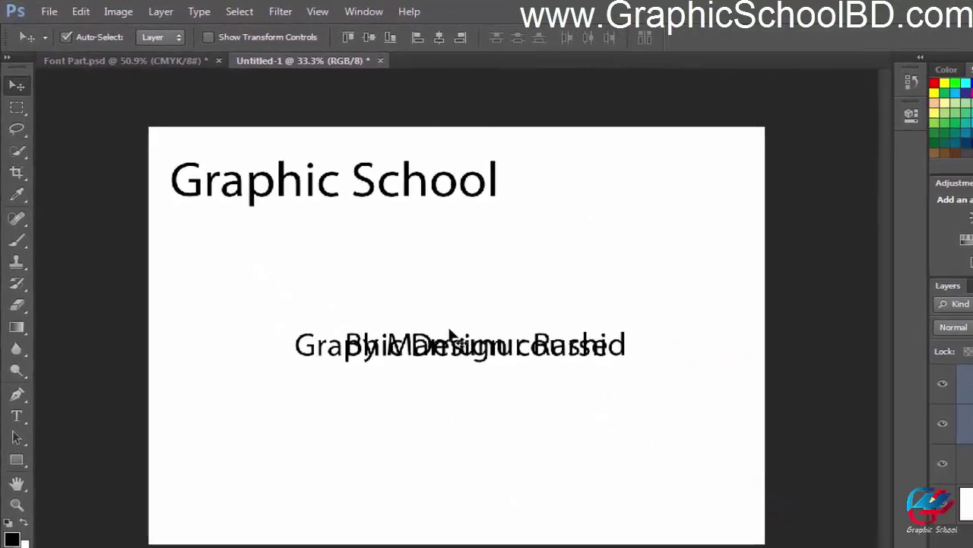
{"action": "key", "text": "ctrl+z"}
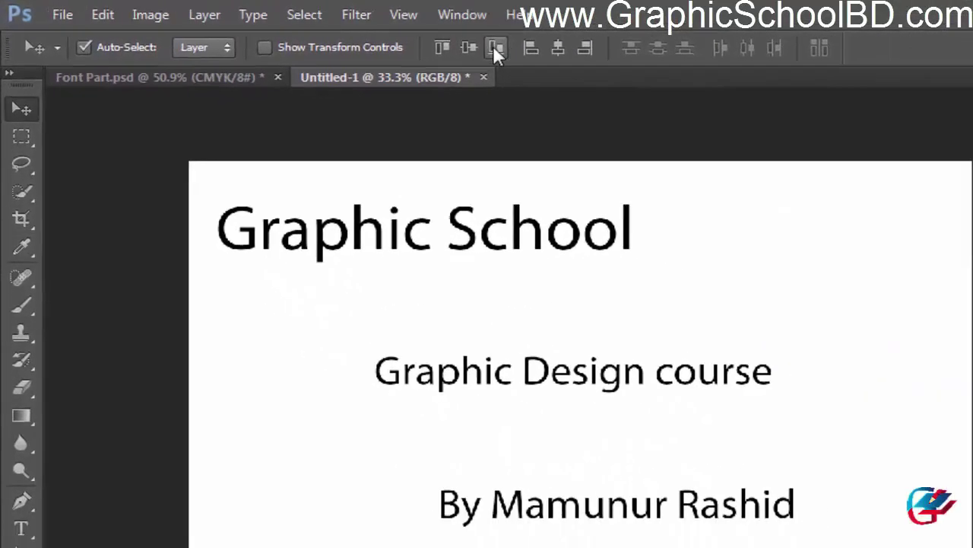
{"action": "left_click", "coordinate": [495, 51]}
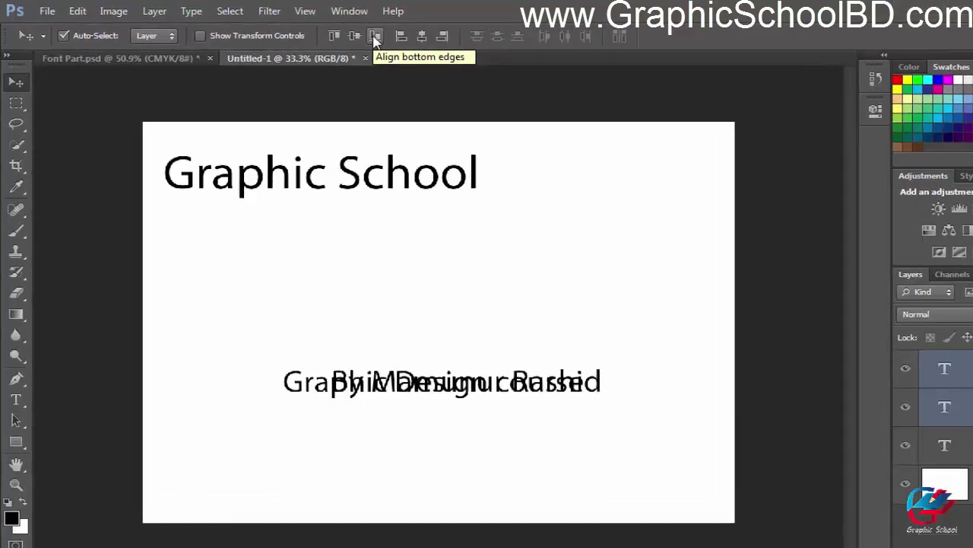
{"action": "key", "text": "ctrl+z"}
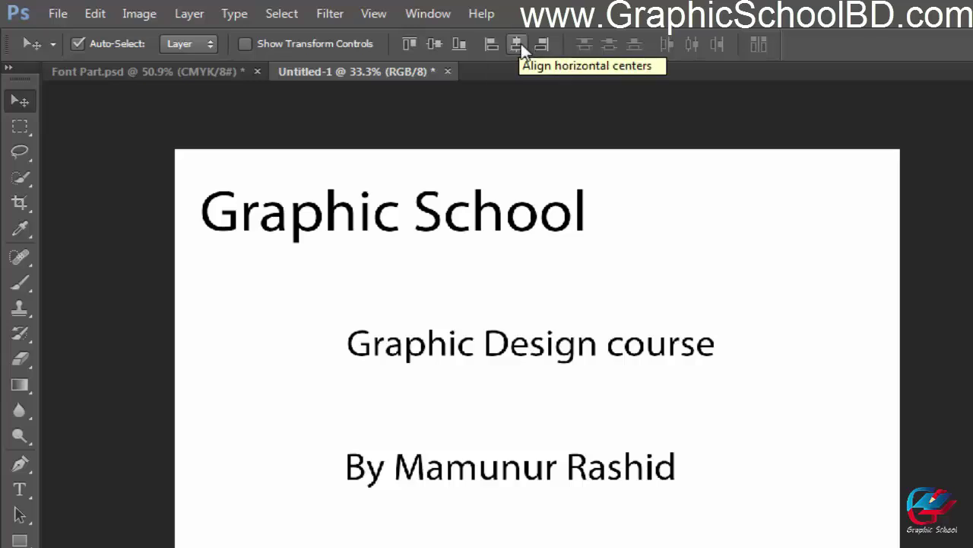
Align the byline and "Graphic Design course" by horizontal centers, followed by right edges
{"action": "left_click", "coordinate": [521, 44]}
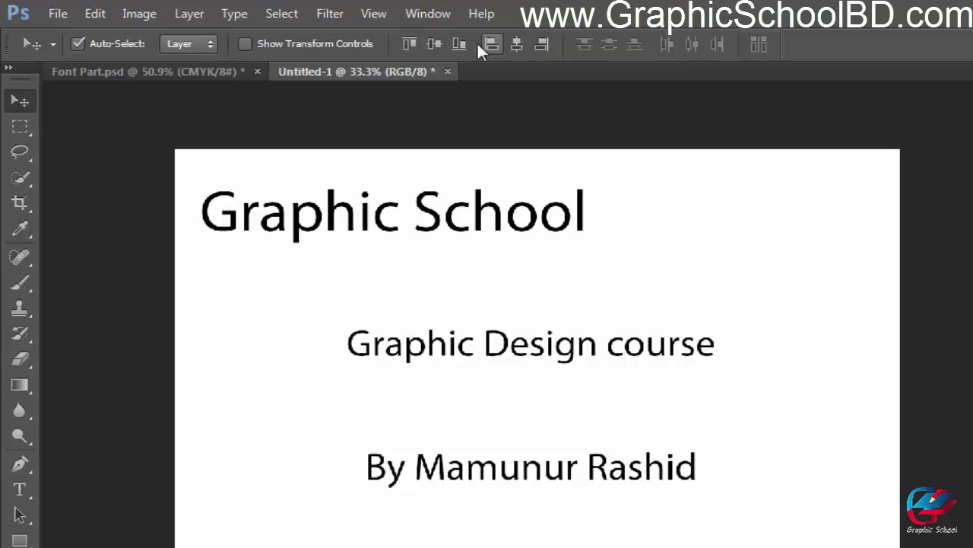
{"action": "left_click", "coordinate": [542, 45]}
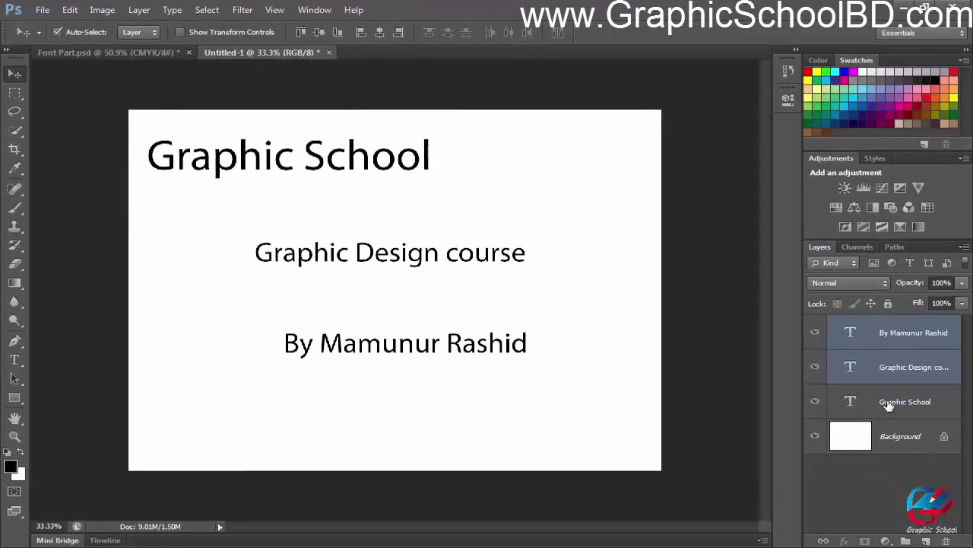
Add the "Graphic School" layer to the selection and distribute the three text layers by vertical centers
{"action": "left_click", "coordinate": [889, 405], "text": "shift"}
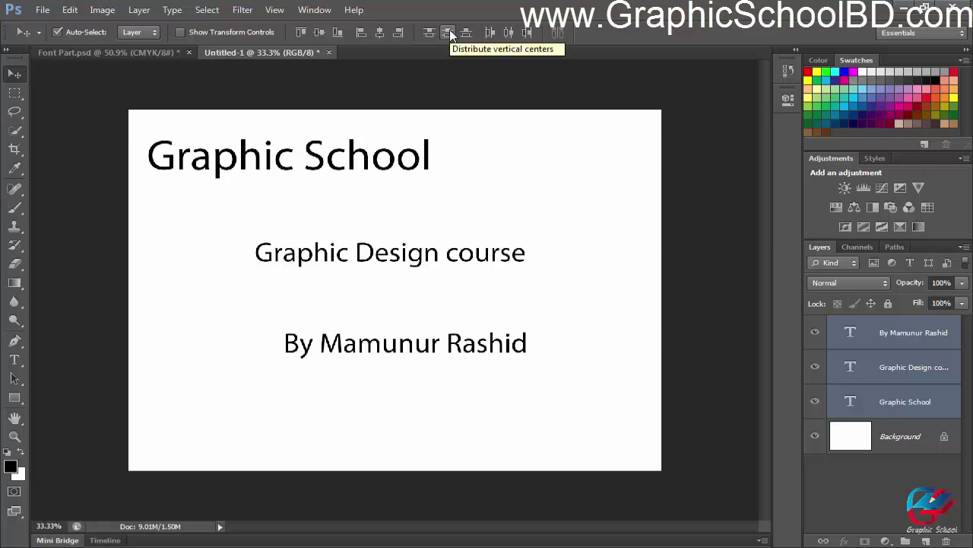
{"action": "left_click", "coordinate": [450, 35]}
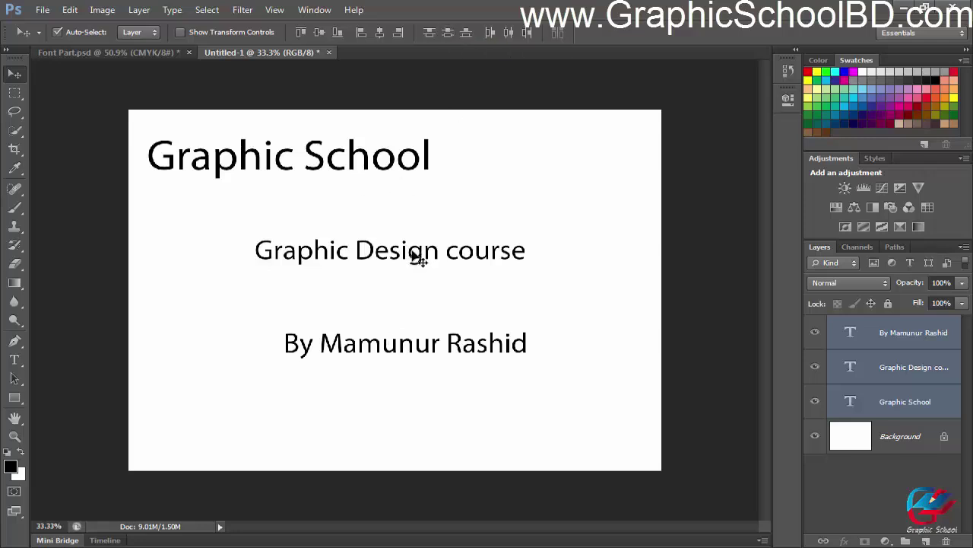
Move "Graphic Design course" closer to the byline, and redistribute all three text layers by vertical centers
{"action": "left_click", "coordinate": [880, 367]}
{"action": "left_click_drag", "start_coordinate": [452, 254], "coordinate": [468, 279]}
{"action": "left_click", "coordinate": [896, 404]}
{"action": "left_click", "coordinate": [892, 335], "text": "shift"}
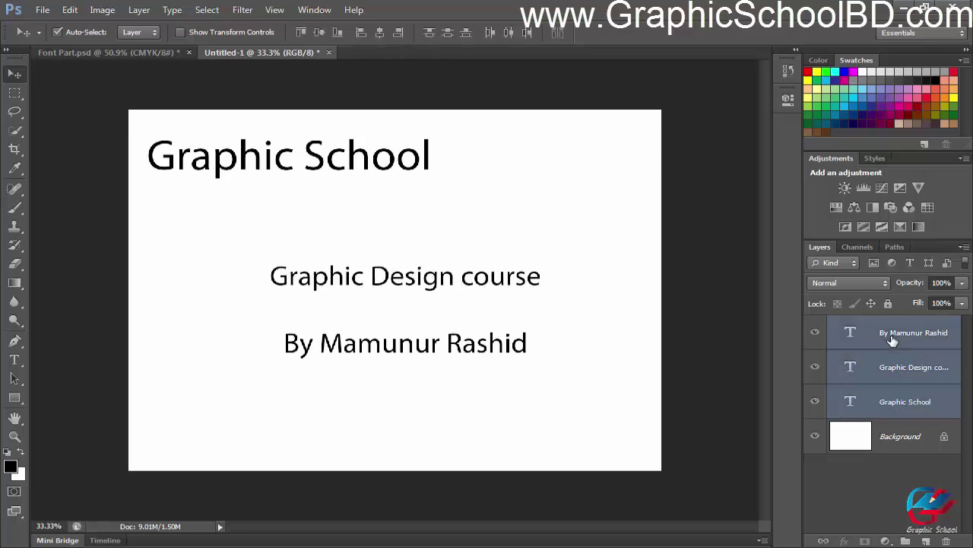
{"action": "left_click", "coordinate": [447, 31]}
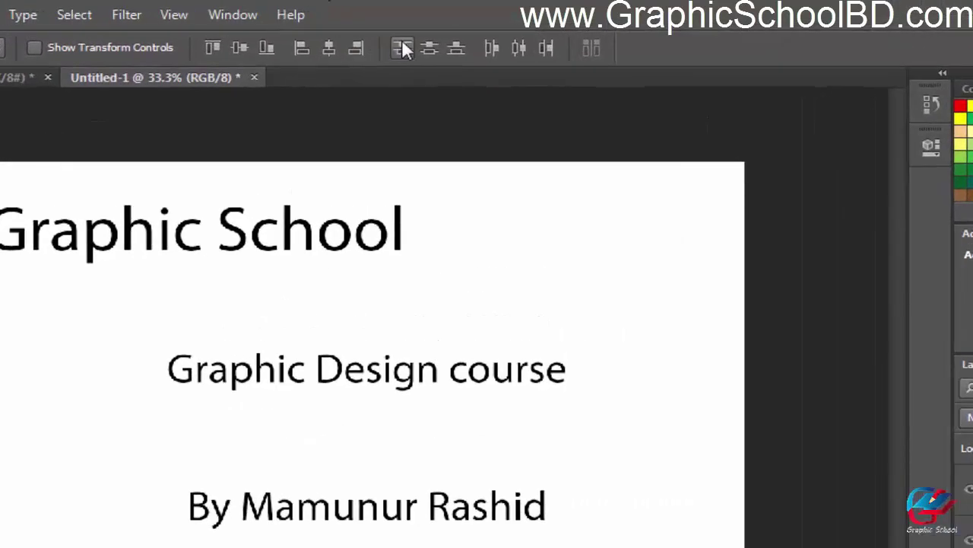
Distribute the three selected text layers by top edges, left edges and horizontal centers in turn
{"action": "left_click", "coordinate": [430, 32]}
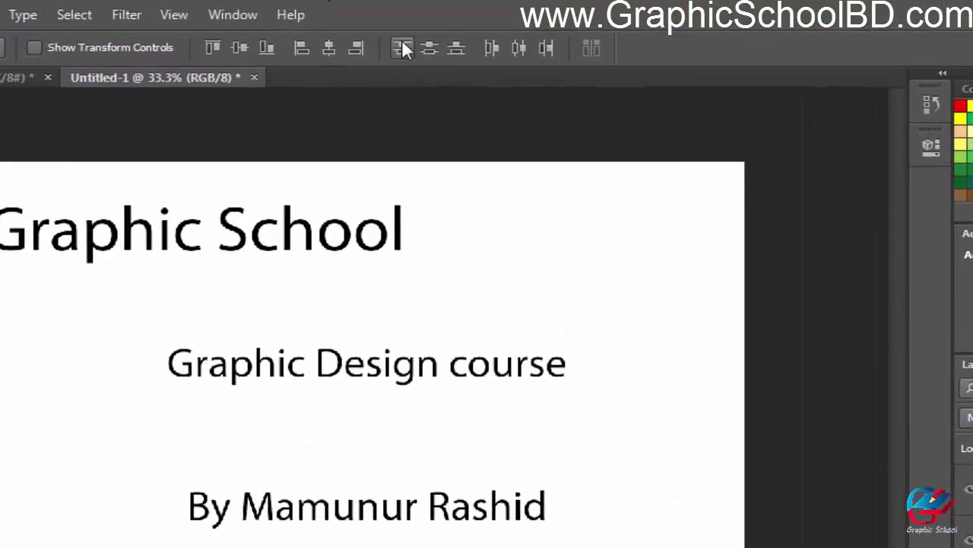
{"action": "left_click", "coordinate": [492, 48]}
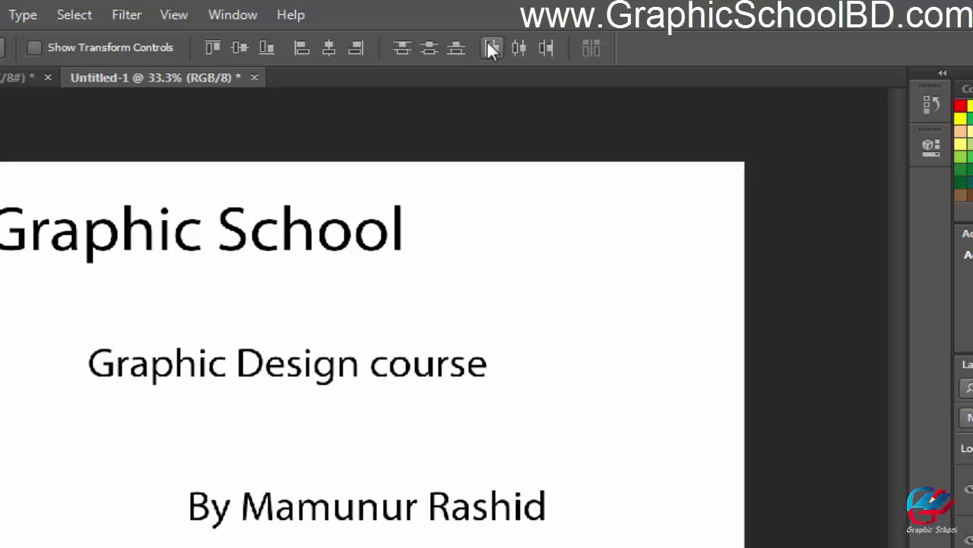
{"action": "left_click", "coordinate": [519, 48]}
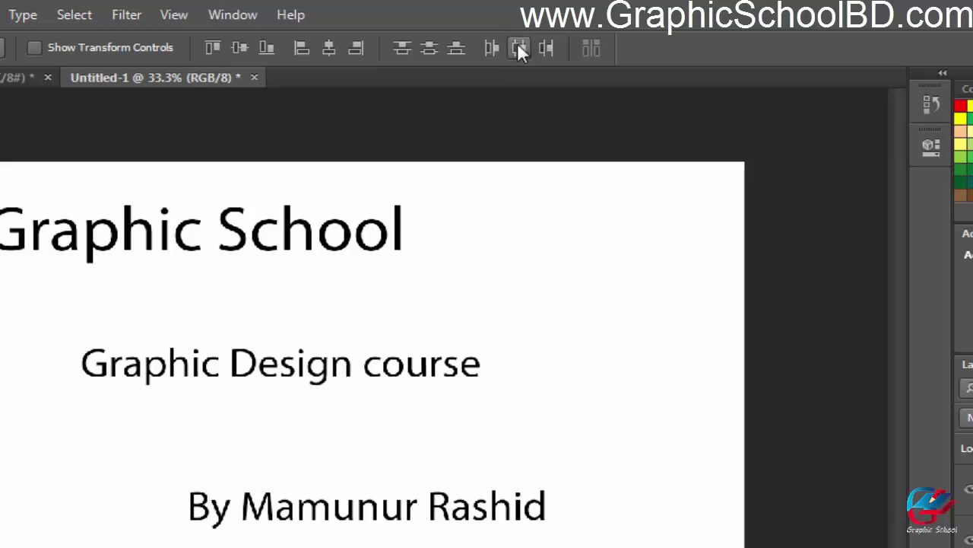
Distribute the three selected text layers by right edges
{"action": "left_click", "coordinate": [548, 48]}
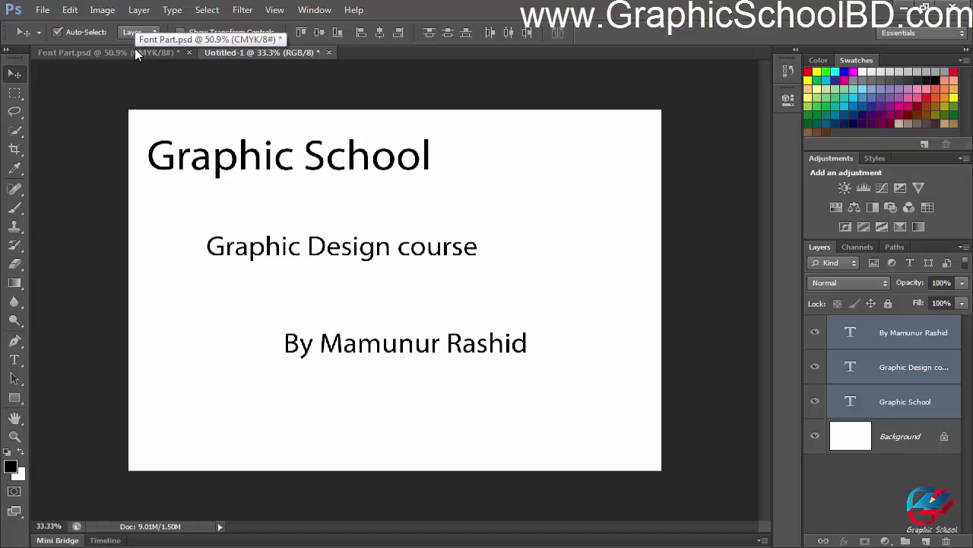
Switch to the Font Part.psd document and set the area around its canvas to Medium Gray
{"action": "left_click", "coordinate": [71, 50]}
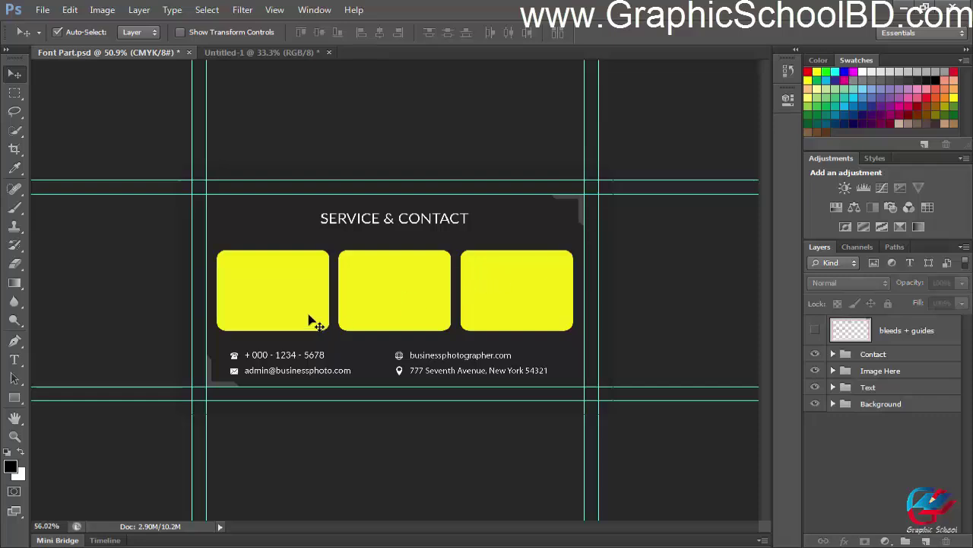
{"action": "right_click", "coordinate": [443, 108]}
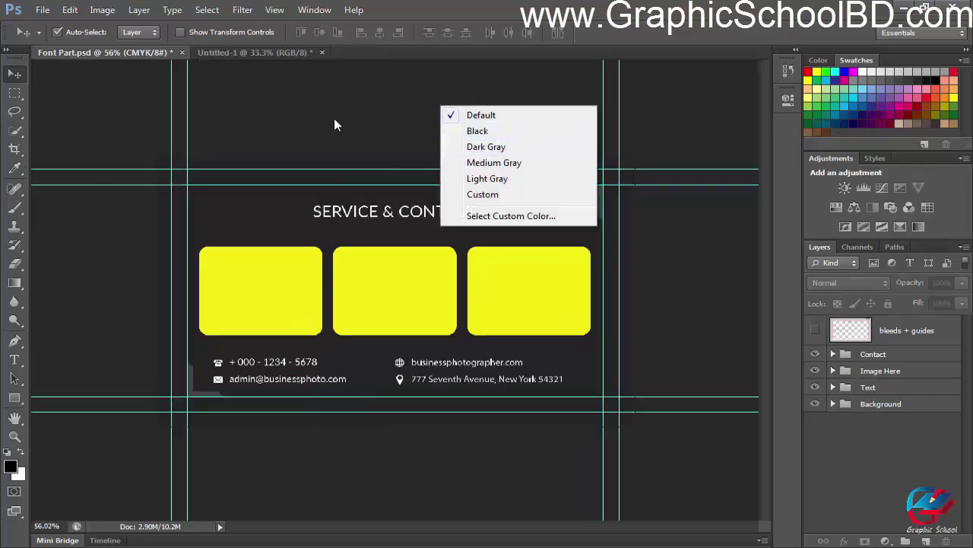
{"action": "right_click", "coordinate": [357, 90]}
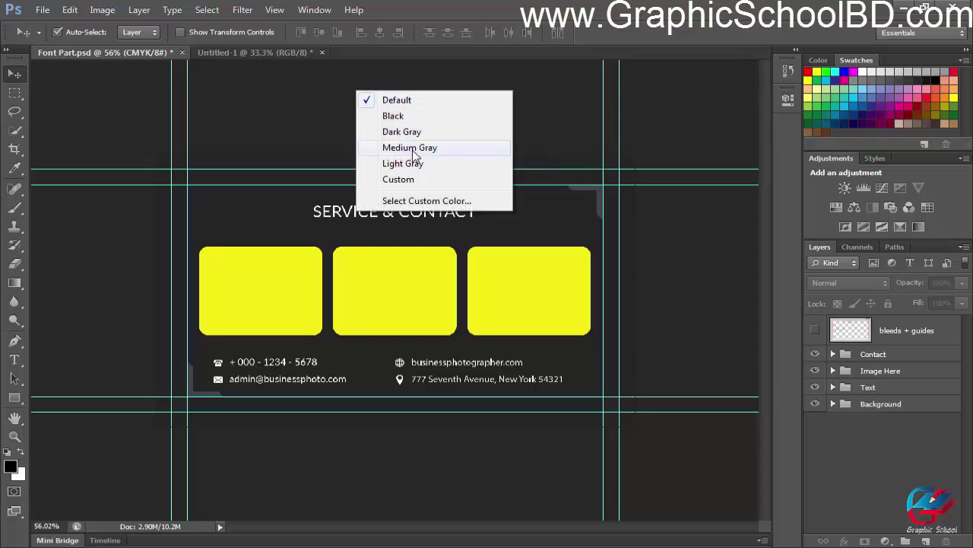
{"action": "left_click", "coordinate": [426, 147]}
Examine the card's contact icons and contact text below the yellow image boxes up close
{"action": "scroll", "coordinate": [562, 266], "scroll_direction": "up", "scroll_amount": 1}
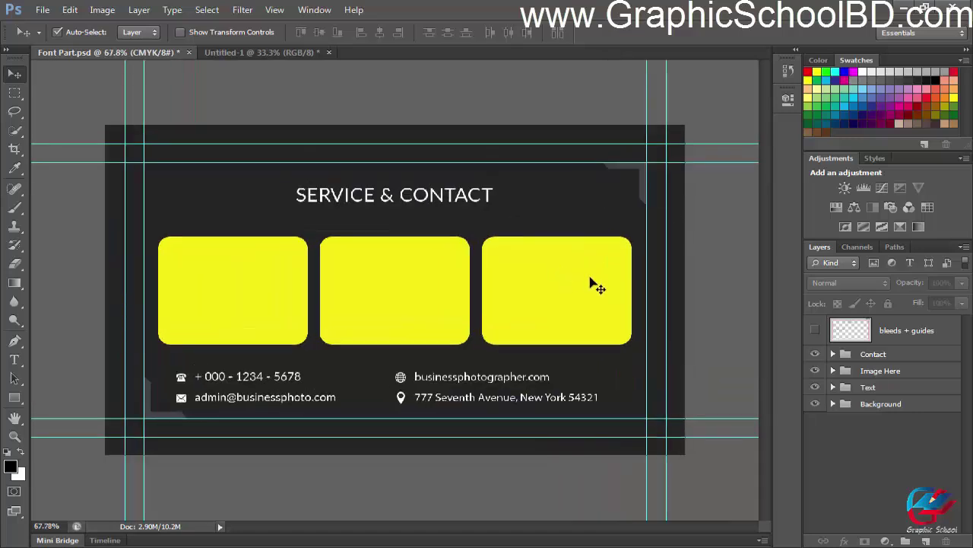
{"action": "scroll", "coordinate": [168, 414], "scroll_direction": "up", "scroll_amount": 1}
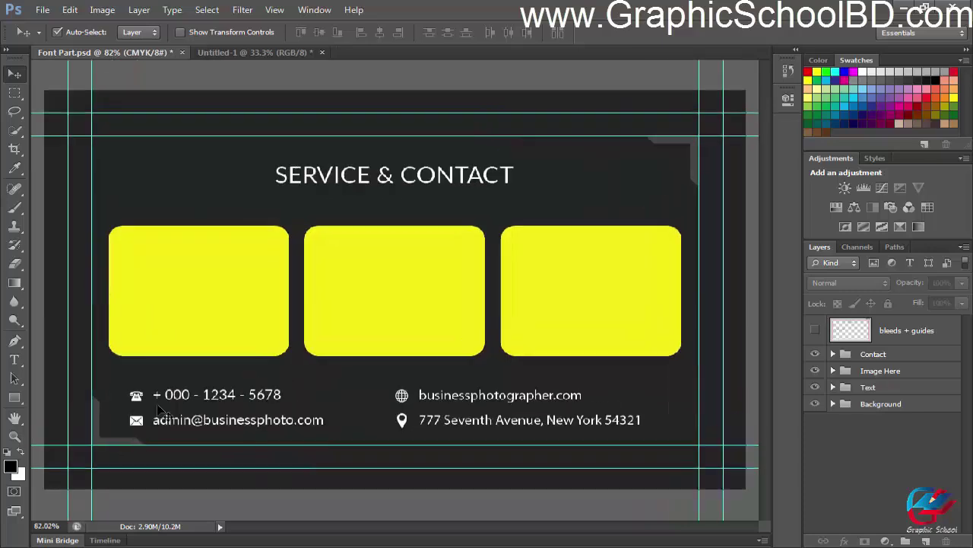
{"action": "scroll", "coordinate": [175, 411], "scroll_direction": "down", "scroll_amount": 1}
{"action": "scroll", "coordinate": [152, 411], "scroll_direction": "up", "scroll_amount": 2}
{"action": "scroll", "coordinate": [152, 411], "scroll_direction": "down", "scroll_amount": 1}
{"action": "scroll", "coordinate": [166, 390], "scroll_direction": "up", "scroll_amount": 1}
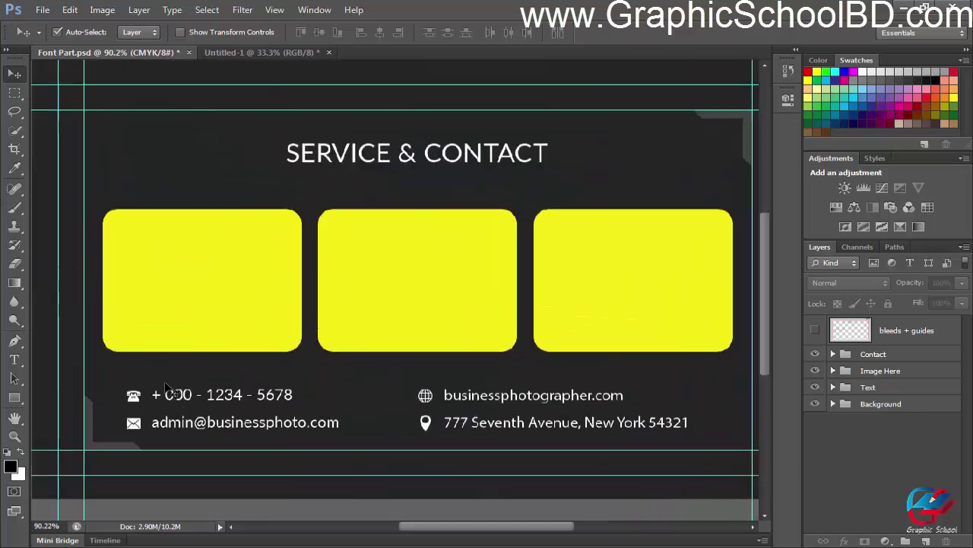
{"action": "scroll", "coordinate": [266, 327], "scroll_direction": "down", "scroll_amount": 1}
{"action": "scroll", "coordinate": [254, 332], "scroll_direction": "up", "scroll_amount": 1}
{"action": "scroll", "coordinate": [251, 304], "scroll_direction": "down", "scroll_amount": 1}
Select each of the three yellow image boxes in turn to locate their layers in the Image Here group
{"action": "left_click", "coordinate": [217, 278]}
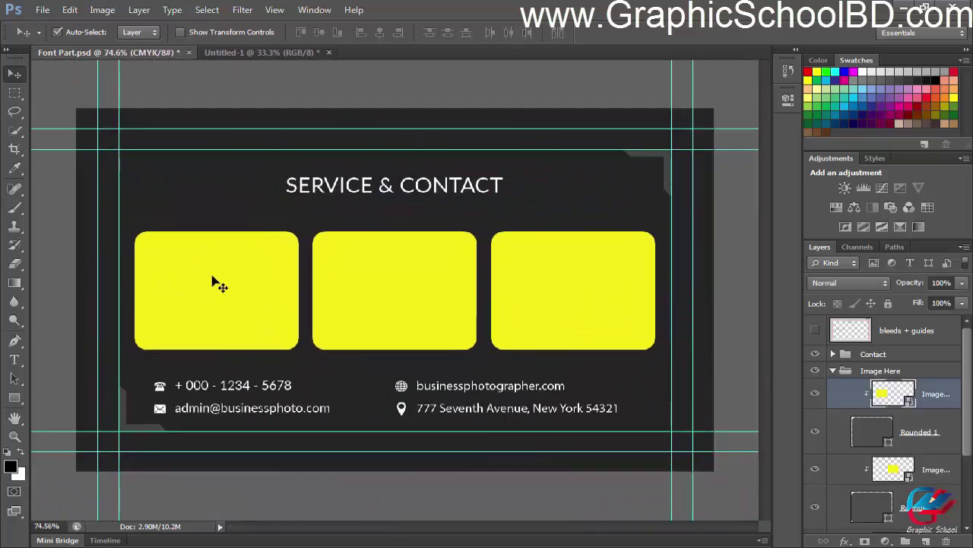
{"action": "left_click", "coordinate": [378, 296]}
{"action": "left_click", "coordinate": [580, 289]}
{"action": "left_click", "coordinate": [359, 291]}
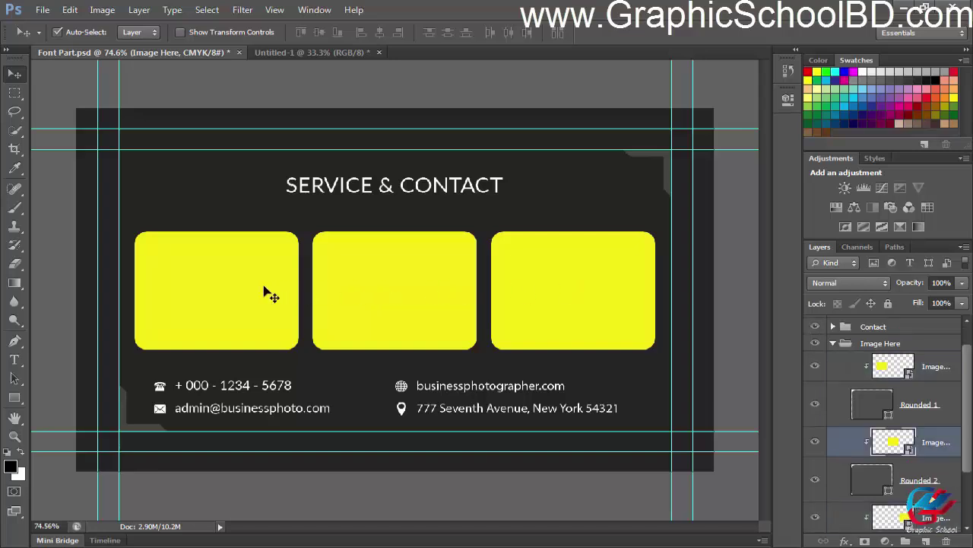
{"action": "left_click", "coordinate": [267, 292]}
{"action": "left_click", "coordinate": [395, 299]}
{"action": "left_click", "coordinate": [554, 300]}
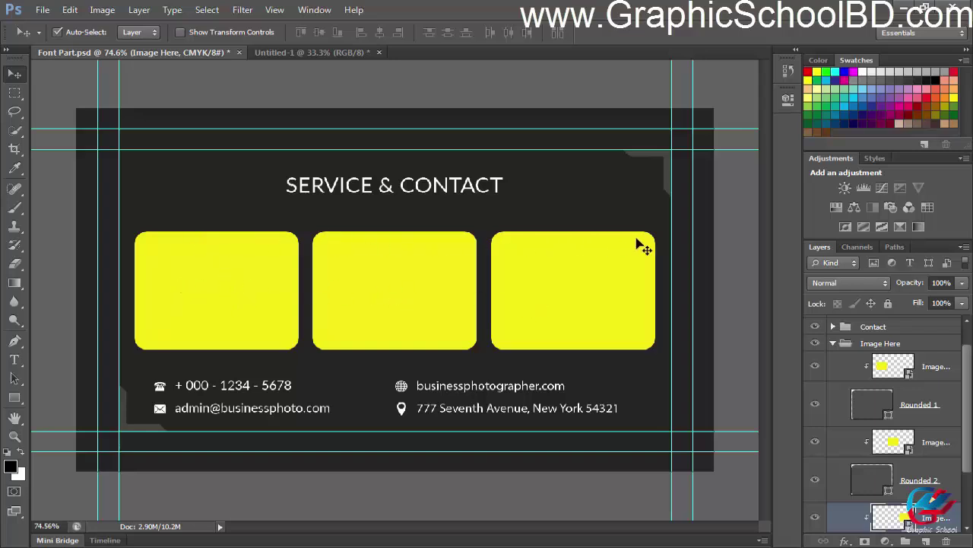
Select all three yellow image layers in the Image Here group together and align them by vertical centers
{"action": "left_click", "coordinate": [935, 366]}
{"action": "left_click", "coordinate": [925, 447], "text": "ctrl"}
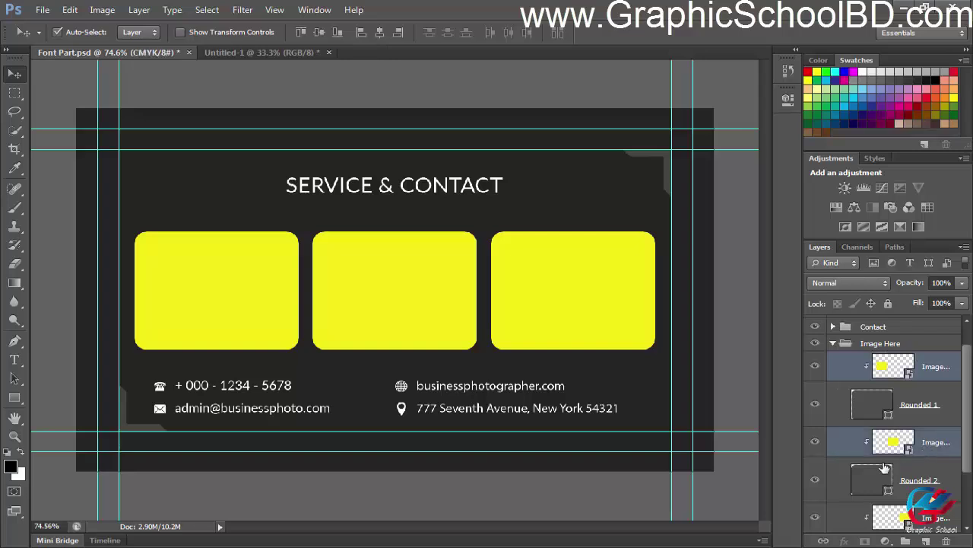
{"action": "scroll", "coordinate": [884, 467], "scroll_direction": "down", "scroll_amount": 2}
{"action": "left_click", "coordinate": [903, 438], "text": "ctrl"}
{"action": "scroll", "coordinate": [903, 422], "scroll_direction": "up", "scroll_amount": 3}
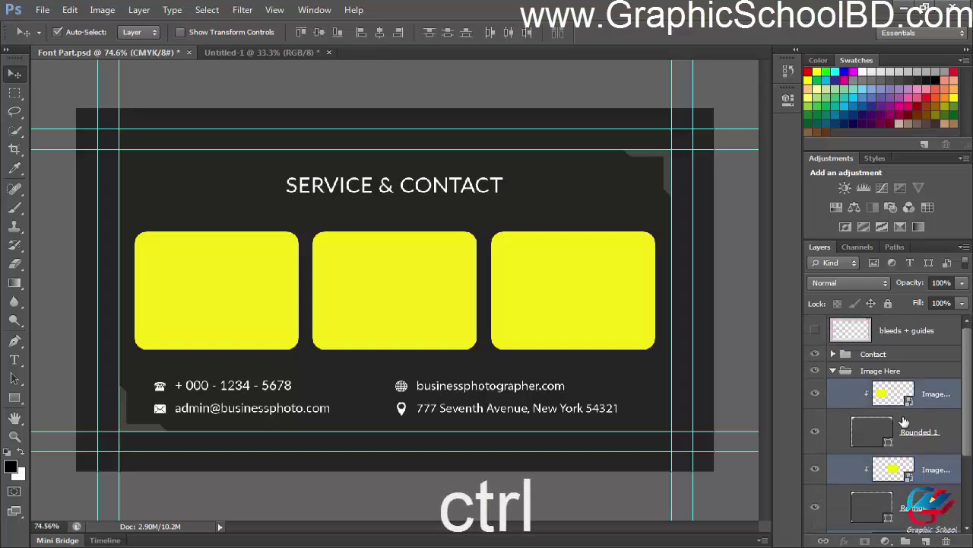
{"action": "scroll", "coordinate": [903, 422], "scroll_direction": "down", "scroll_amount": 2}
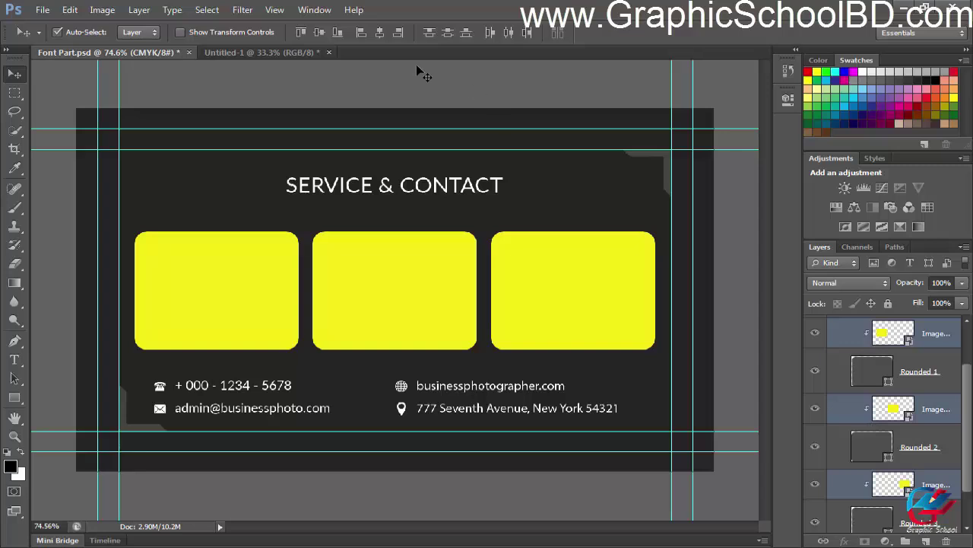
{"action": "left_click", "coordinate": [320, 34]}
Shift the middle yellow image down within its frame, and align the three Rounded frame layers by vertical centers
{"action": "left_click_drag", "start_coordinate": [417, 291], "coordinate": [436, 325]}
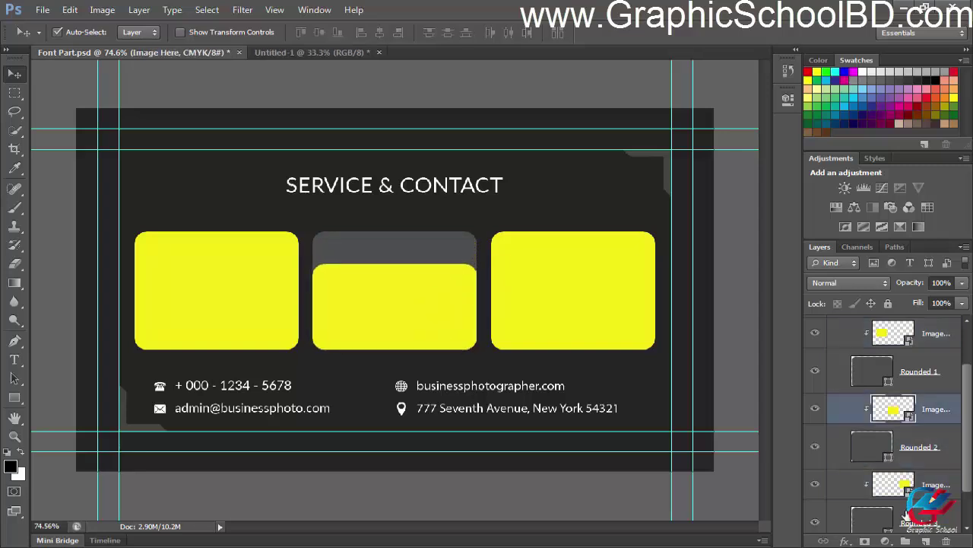
{"action": "left_click", "coordinate": [904, 513]}
{"action": "left_click", "coordinate": [900, 433], "text": "ctrl"}
{"action": "left_click", "coordinate": [908, 359], "text": "ctrl"}
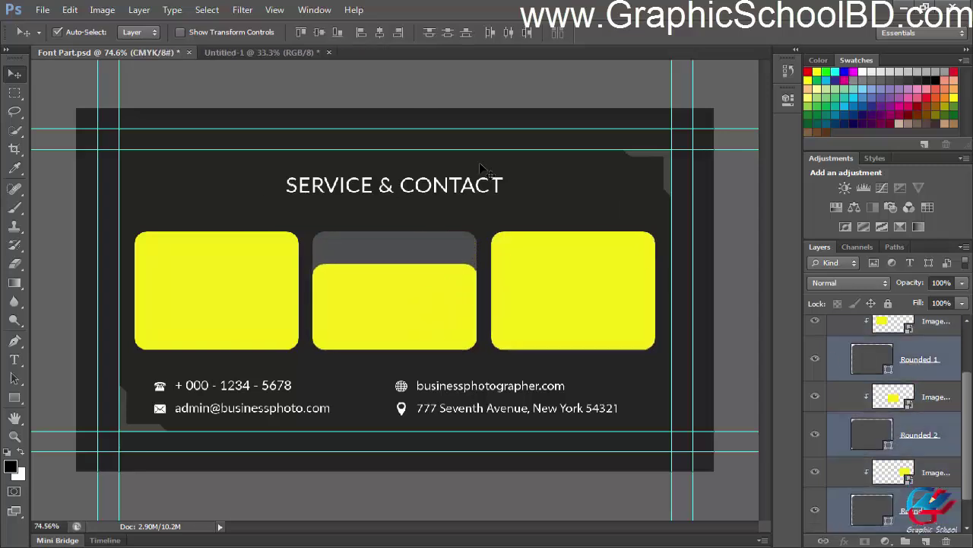
{"action": "left_click", "coordinate": [320, 33]}
Select the three yellow images together with their Rounded frames and align all six layers by vertical centers
{"action": "left_click", "coordinate": [917, 325]}
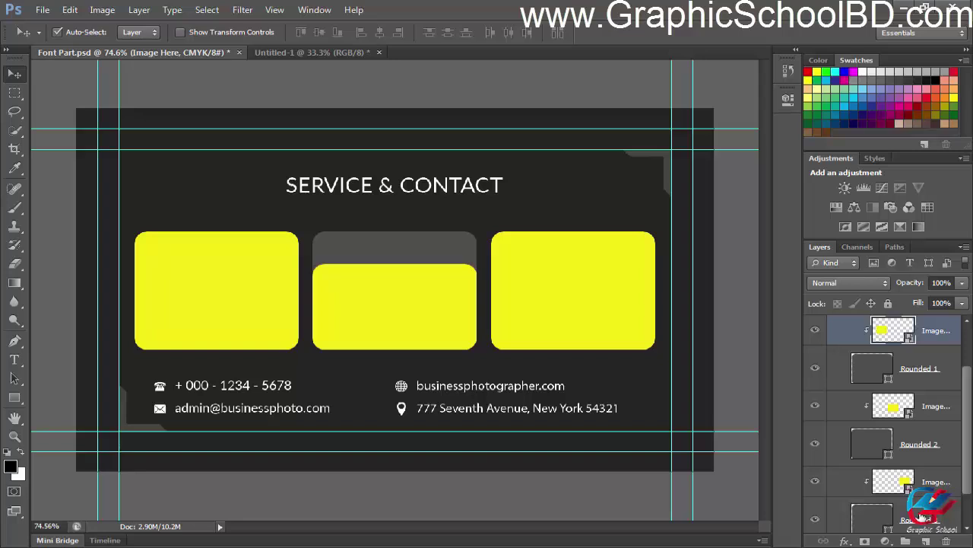
{"action": "left_click", "coordinate": [920, 517], "text": "shift"}
{"action": "left_click", "coordinate": [323, 33]}
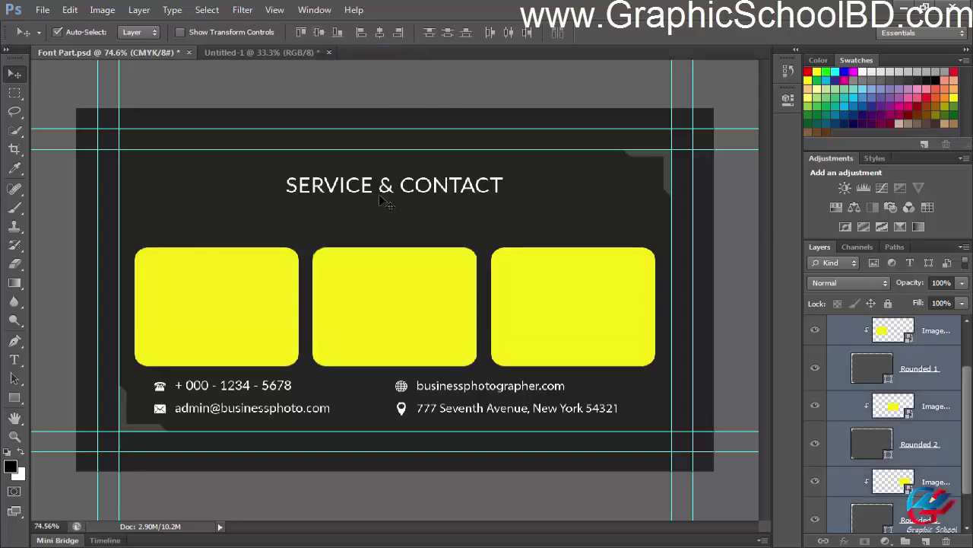
{"action": "key", "text": "shift+Up"}
{"action": "key", "text": "shift+Up"}
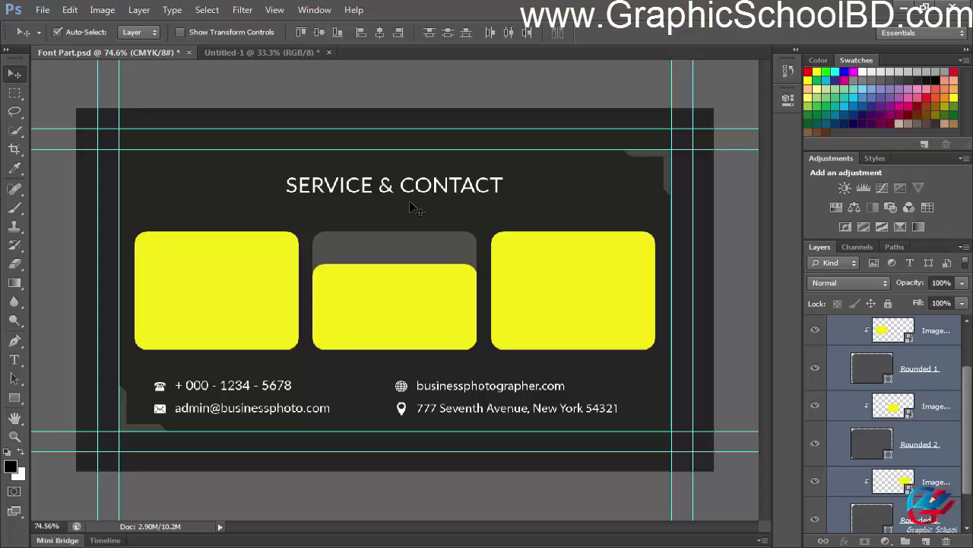
{"action": "left_click", "coordinate": [320, 34]}
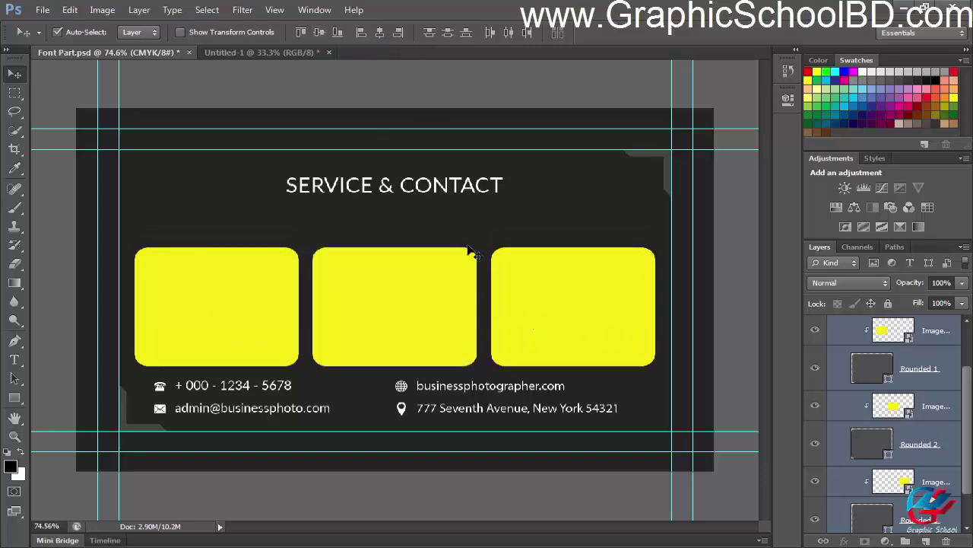
Collapse the Image Here group and expand the Contact group and its Icons subgroup
{"action": "scroll", "coordinate": [129, 414], "scroll_direction": "up", "scroll_amount": 3}
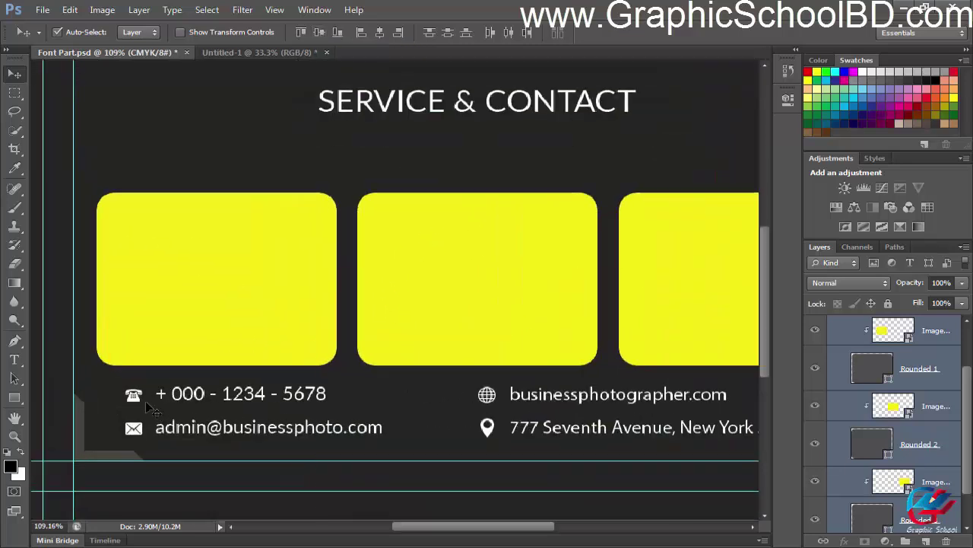
{"action": "left_click_drag", "start_coordinate": [118, 422], "coordinate": [256, 394]}
{"action": "scroll", "coordinate": [256, 394], "scroll_direction": "up", "scroll_amount": 1}
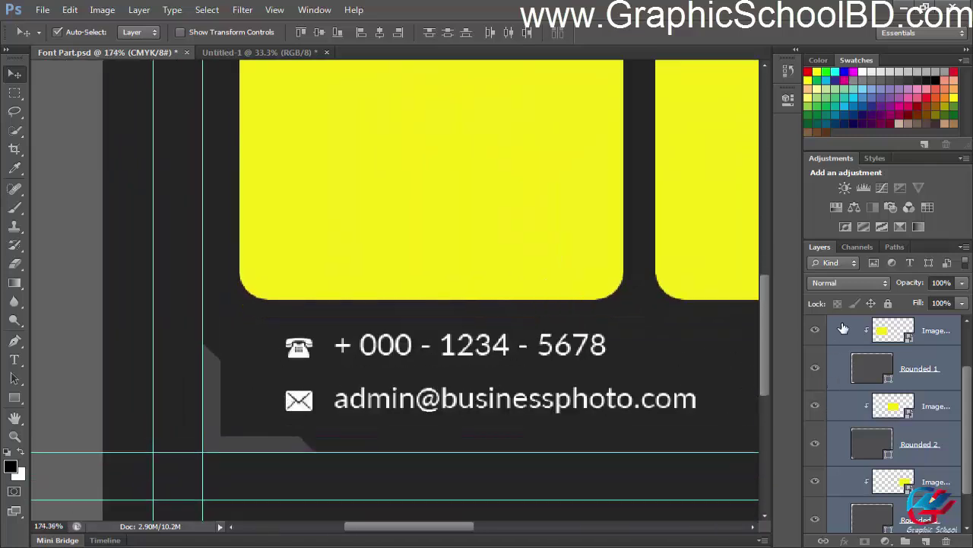
{"action": "scroll", "coordinate": [843, 328], "scroll_direction": "up", "scroll_amount": 2}
{"action": "left_click", "coordinate": [834, 371]}
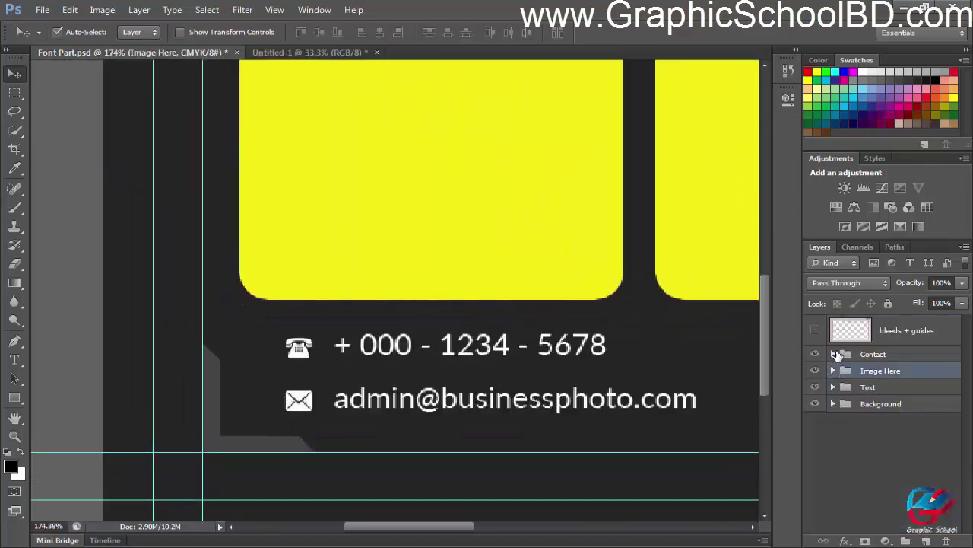
{"action": "left_click", "coordinate": [834, 354]}
{"action": "left_click", "coordinate": [855, 370]}
{"action": "scroll", "coordinate": [922, 424], "scroll_direction": "down", "scroll_amount": 1}
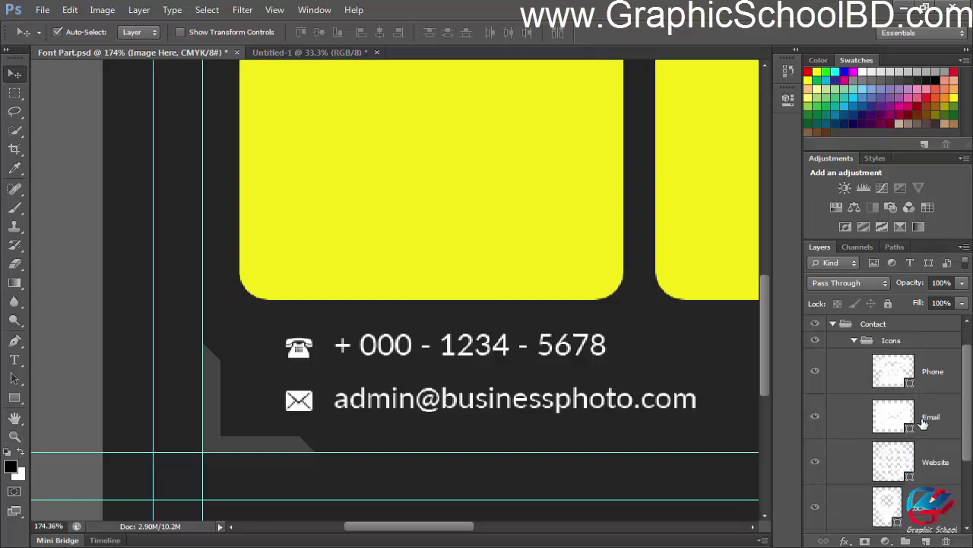
Select the Phone and Email icon layers together and align them by horizontal centers
{"action": "left_click", "coordinate": [933, 375]}
{"action": "left_click", "coordinate": [933, 411]}
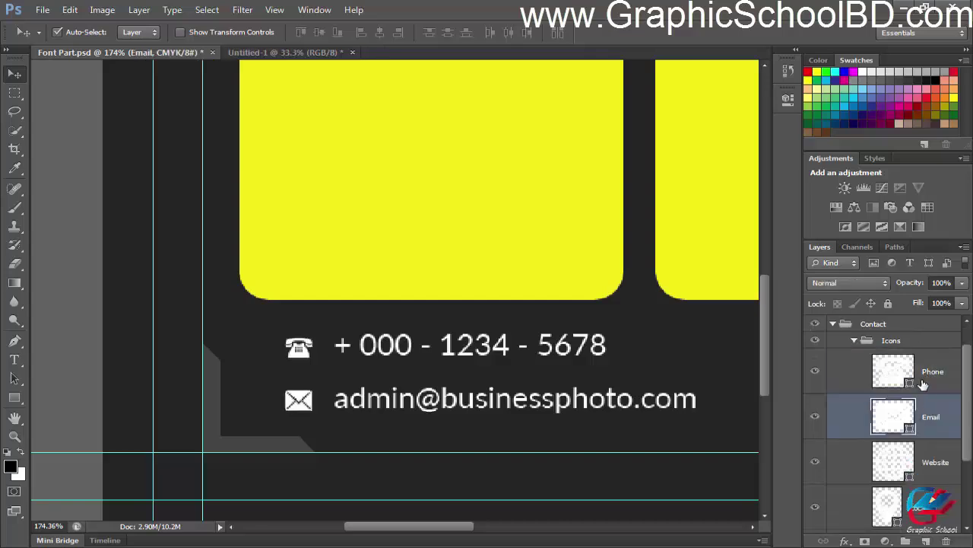
{"action": "left_click", "coordinate": [927, 382], "text": "shift"}
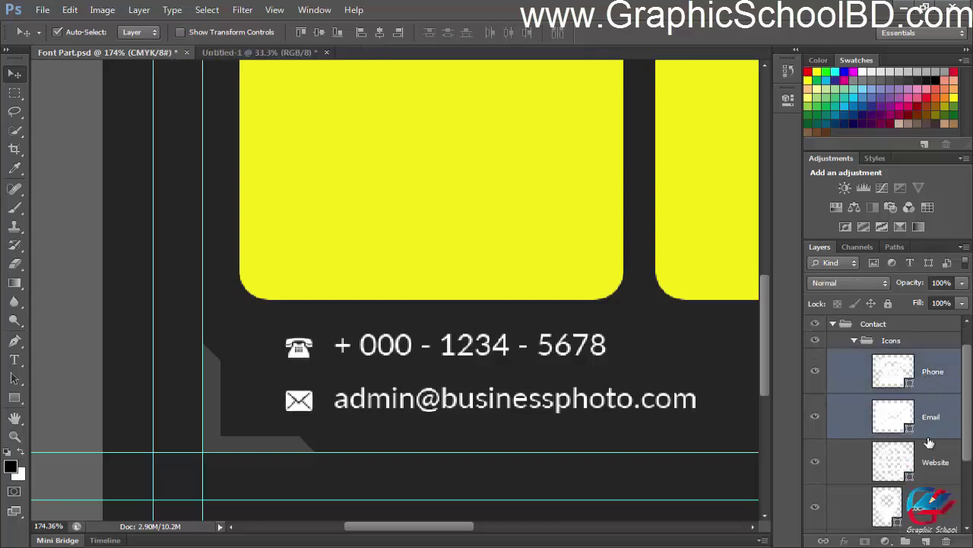
{"action": "left_click", "coordinate": [379, 32]}
Move the Email icon slightly left and down, and realign it with the Phone icon by horizontal centers
{"action": "left_click", "coordinate": [930, 425]}
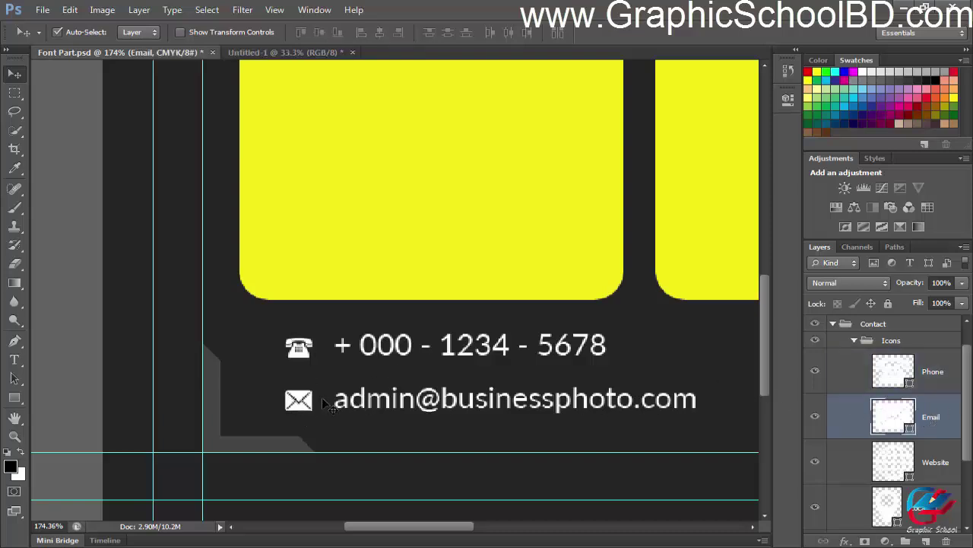
{"action": "mouse_move", "coordinate": [295, 400]}
{"action": "left_mouse_down"}
{"action": "mouse_move", "coordinate": [267, 404]}
{"action": "mouse_move", "coordinate": [283, 405]}
{"action": "left_mouse_up"}
{"action": "left_click", "coordinate": [917, 373], "text": "shift"}
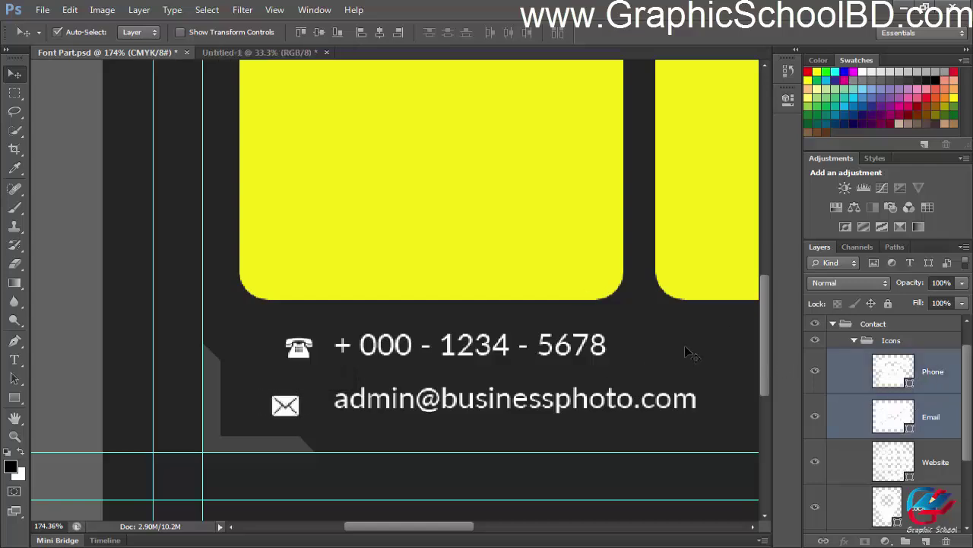
{"action": "left_click", "coordinate": [380, 38]}
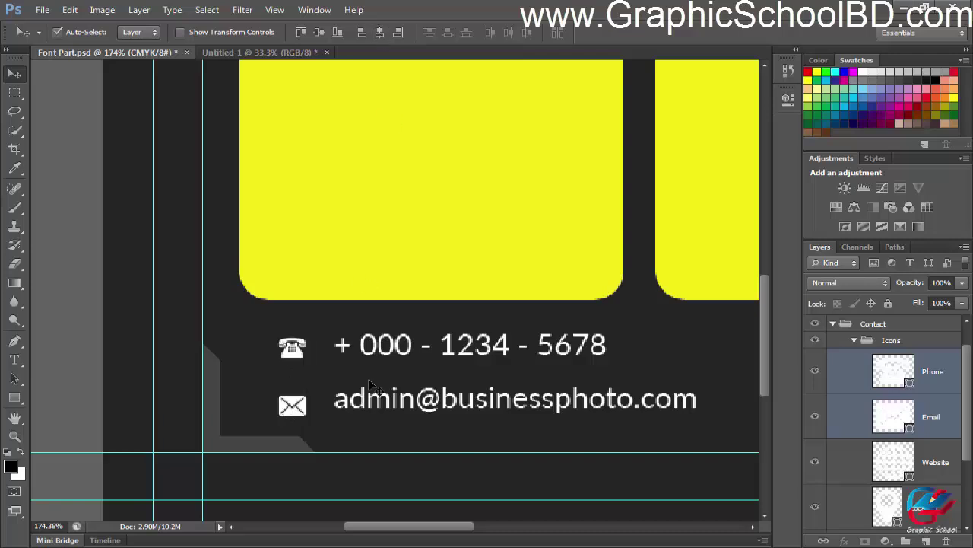
Shift the Phone and Email icons back right to their original position beside the contact text
{"action": "scroll", "coordinate": [375, 390], "scroll_direction": "down", "scroll_amount": 3}
{"action": "scroll", "coordinate": [375, 390], "scroll_direction": "down", "scroll_amount": 2}
{"action": "key", "text": "Right"}
{"action": "key", "text": "Right"}
{"action": "key", "text": "Right"}
{"action": "key", "text": "Right"}
{"action": "key", "text": "Right"}
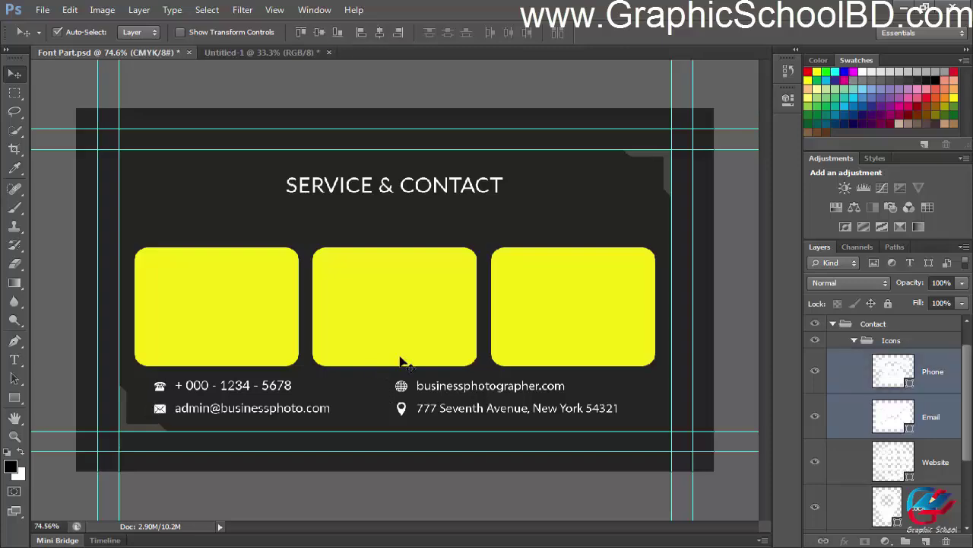
Deselect the Phone and Email icon layers with the whole card in view
{"action": "scroll", "coordinate": [570, 352], "scroll_direction": "down", "scroll_amount": 1}
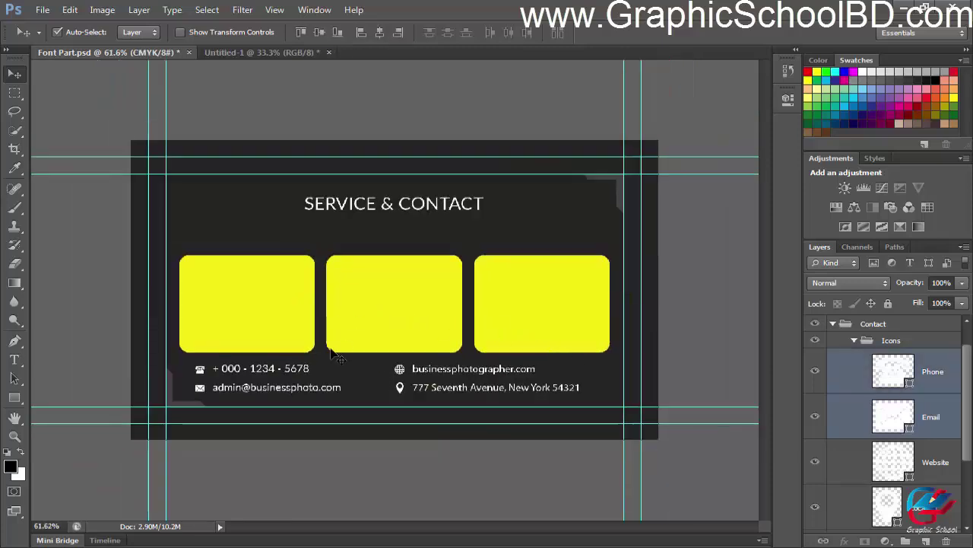
{"action": "scroll", "coordinate": [395, 297], "scroll_direction": "up", "scroll_amount": 1}
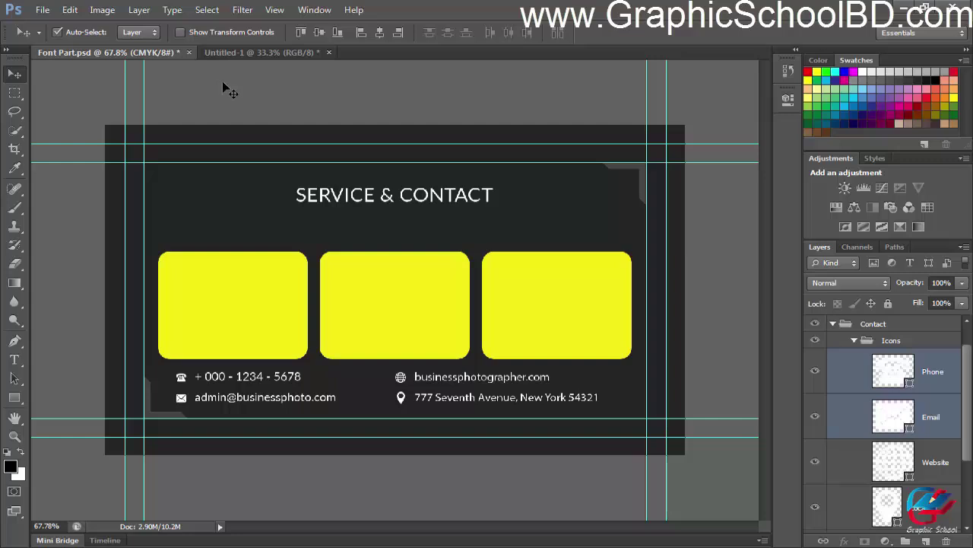
{"action": "left_click", "coordinate": [223, 84]}
{"action": "scroll", "coordinate": [404, 341], "scroll_direction": "up", "scroll_amount": 1}
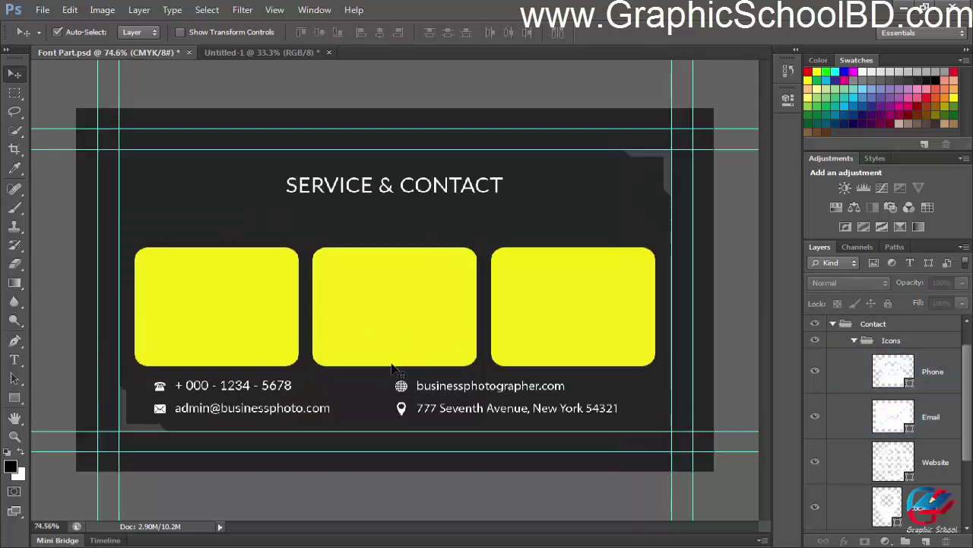